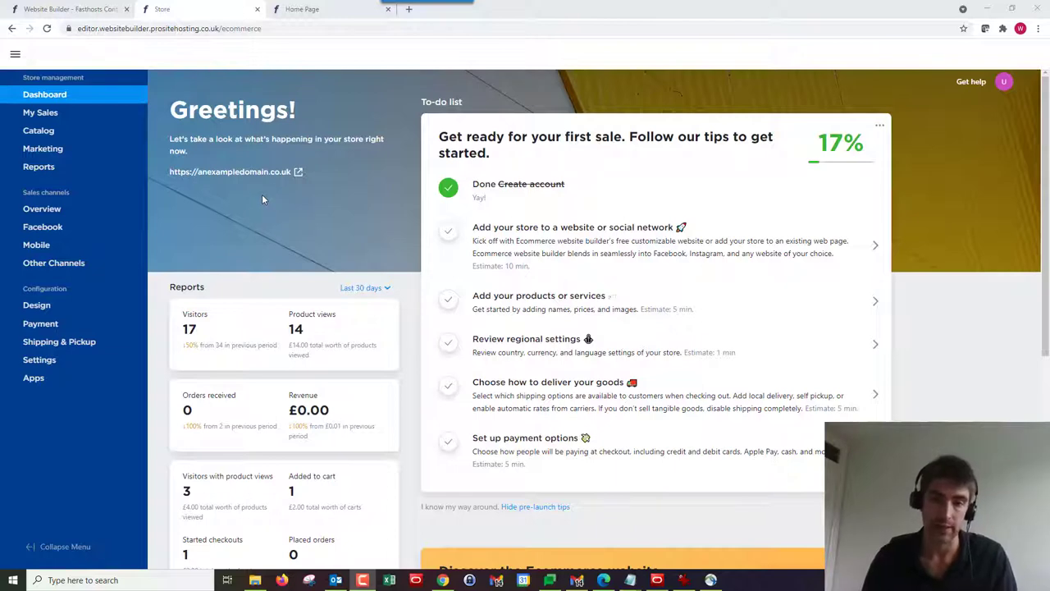
# - Open the related products settings of the Apples product in the store catalog
pyautogui.moveTo(46, 134)
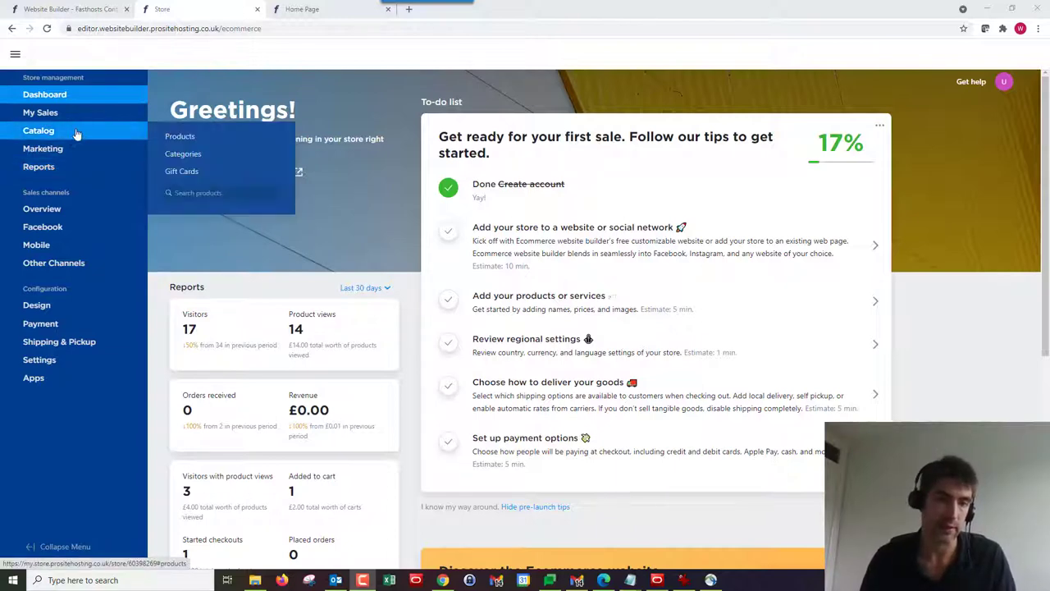
pyautogui.click(187, 140)
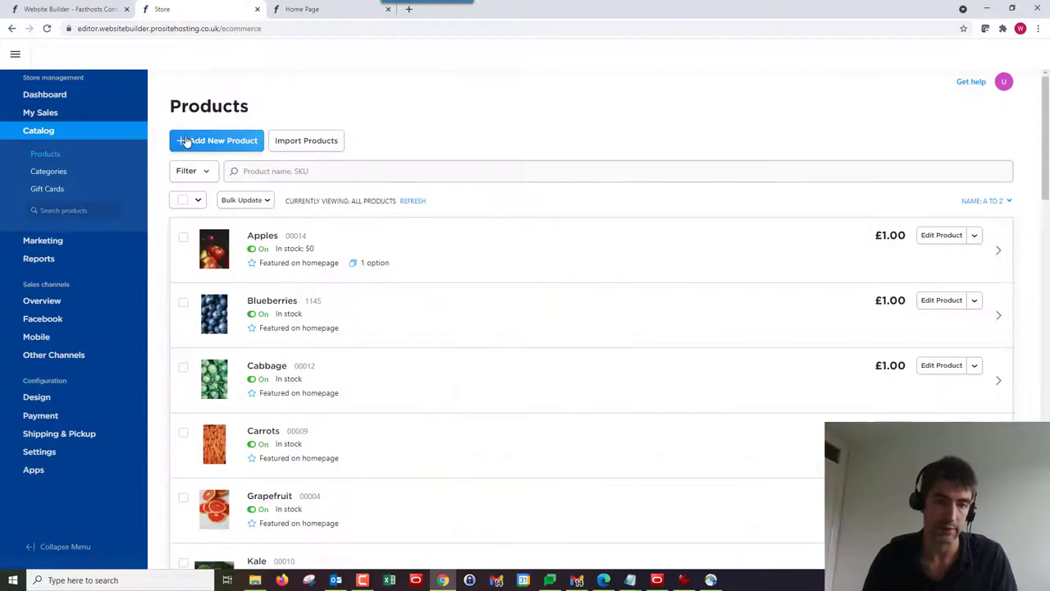
pyautogui.click(263, 236)
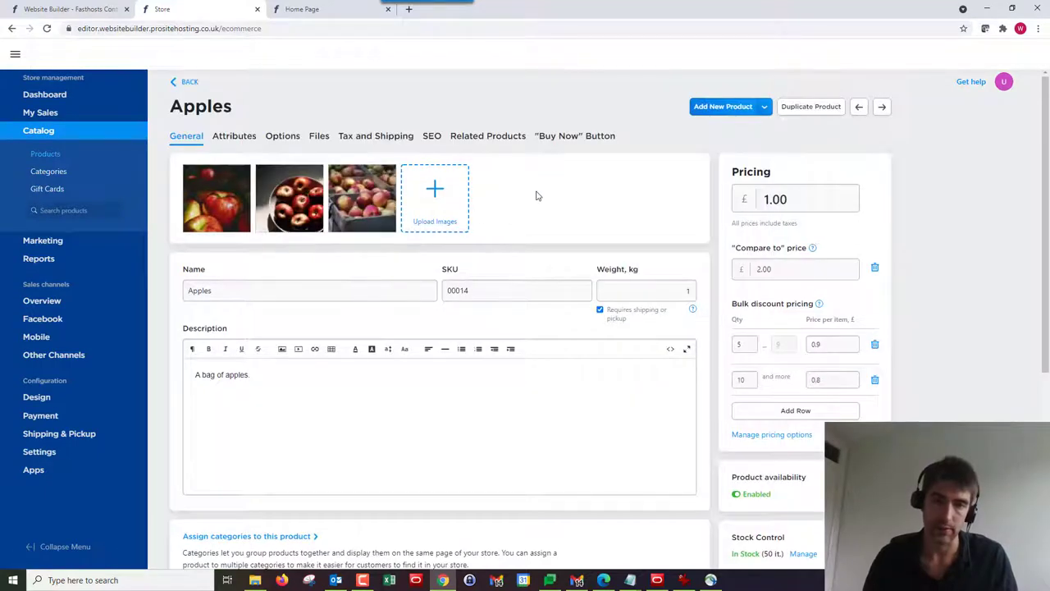
pyautogui.click(488, 139)
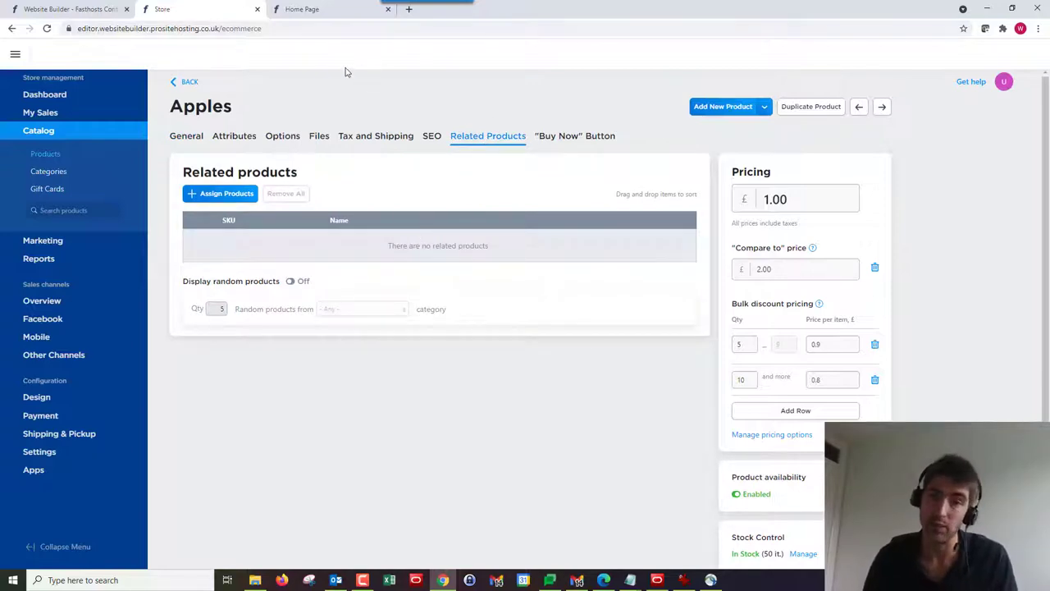
# - Open the Apples product page on the live storefront and look for a related products section
pyautogui.click(316, 9)
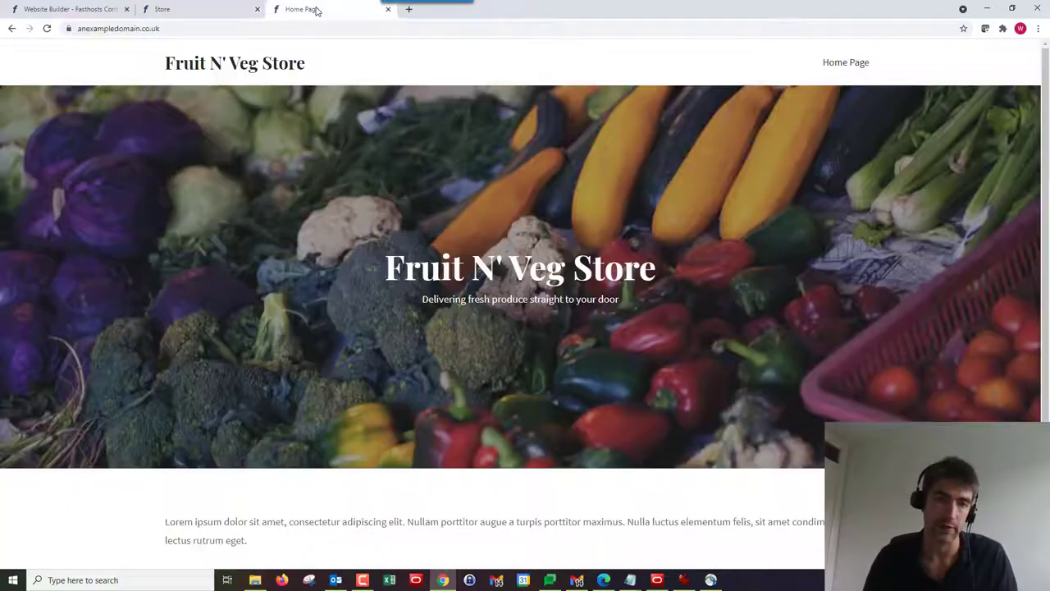
pyautogui.scroll(-5, 552, 340)
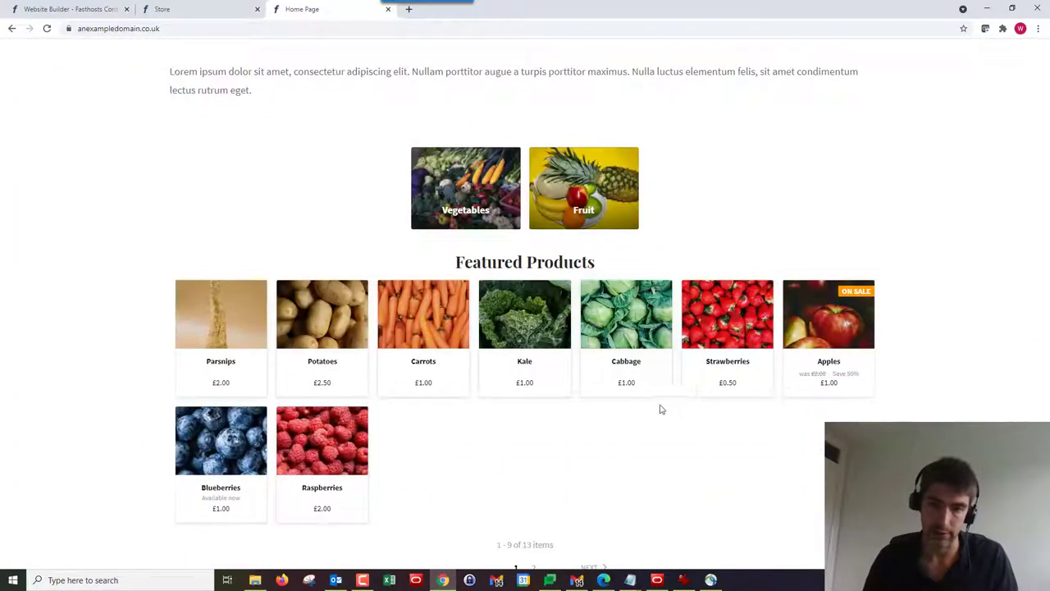
pyautogui.click(825, 321)
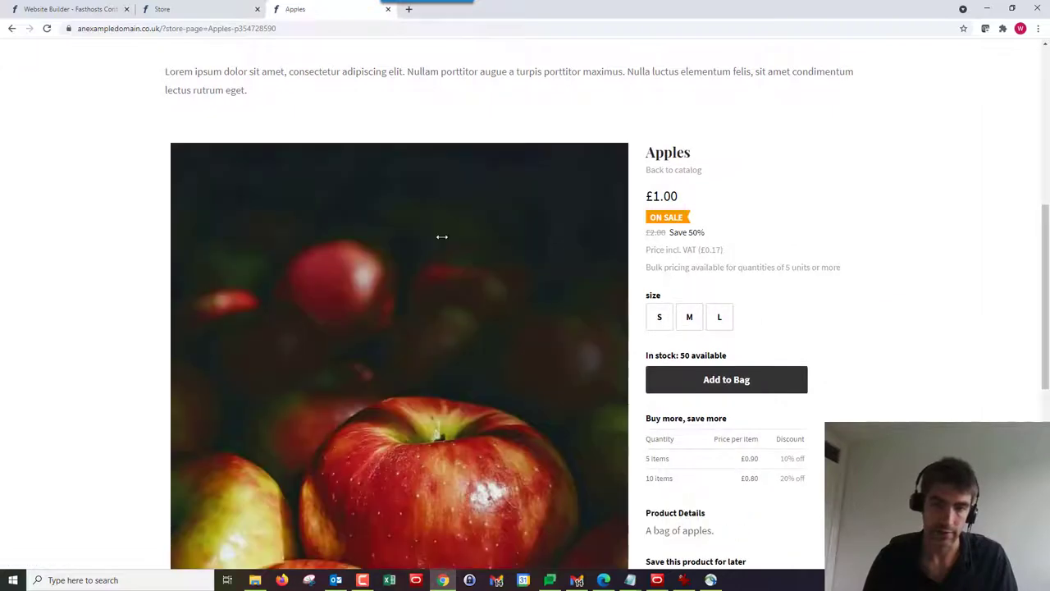
pyautogui.scroll(-6, 372, 230)
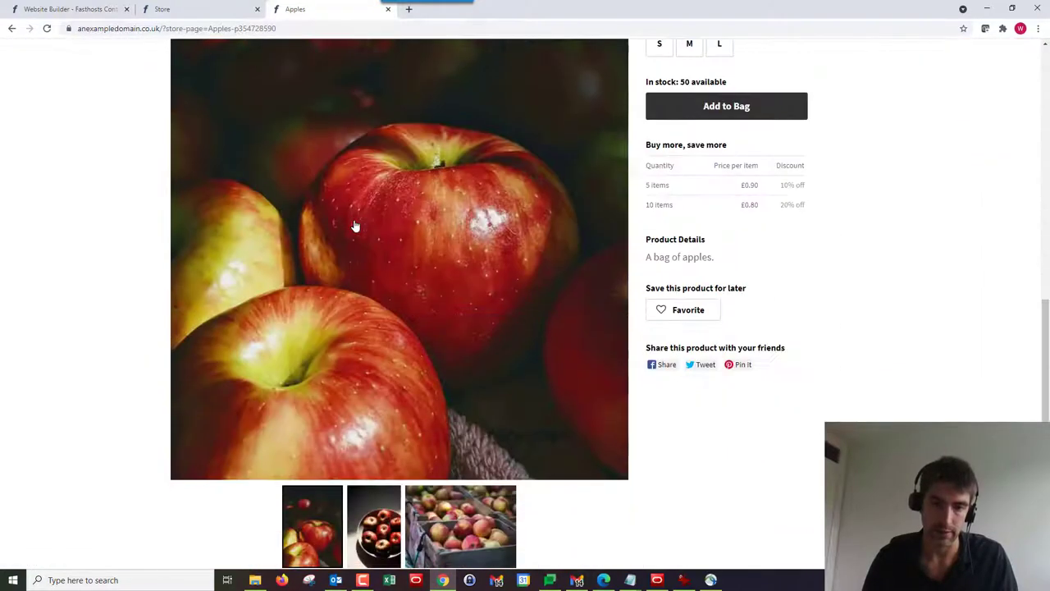
pyautogui.scroll(3, 640, 182)
pyautogui.scroll(-3, 257, 324)
pyautogui.scroll(5, 230, 311)
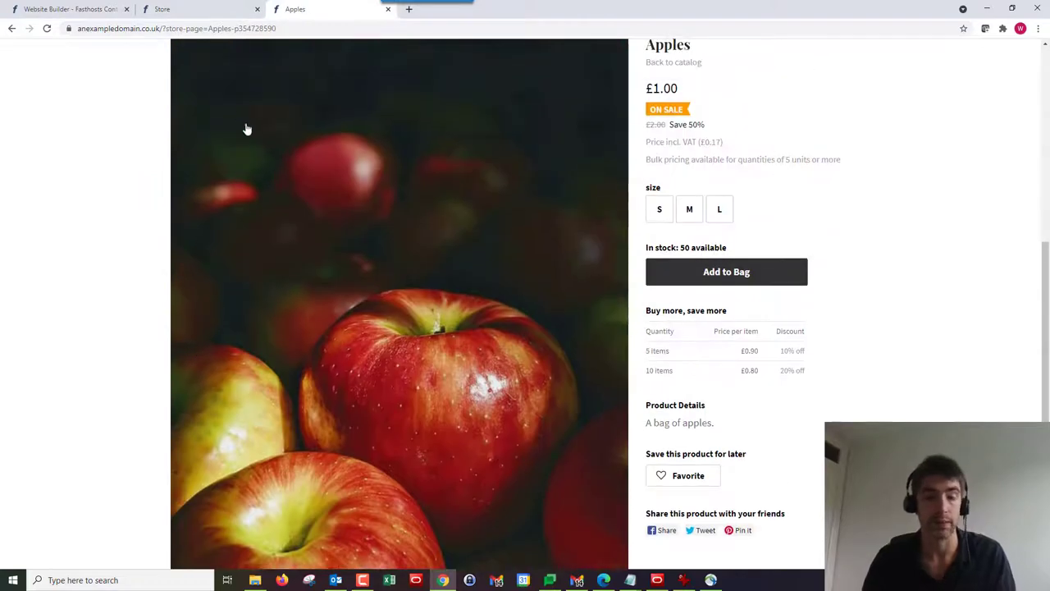
# - Back in the store editor, assign Blueberries, Grapefruit and Limes as related products of Apples
pyautogui.click(207, 10)
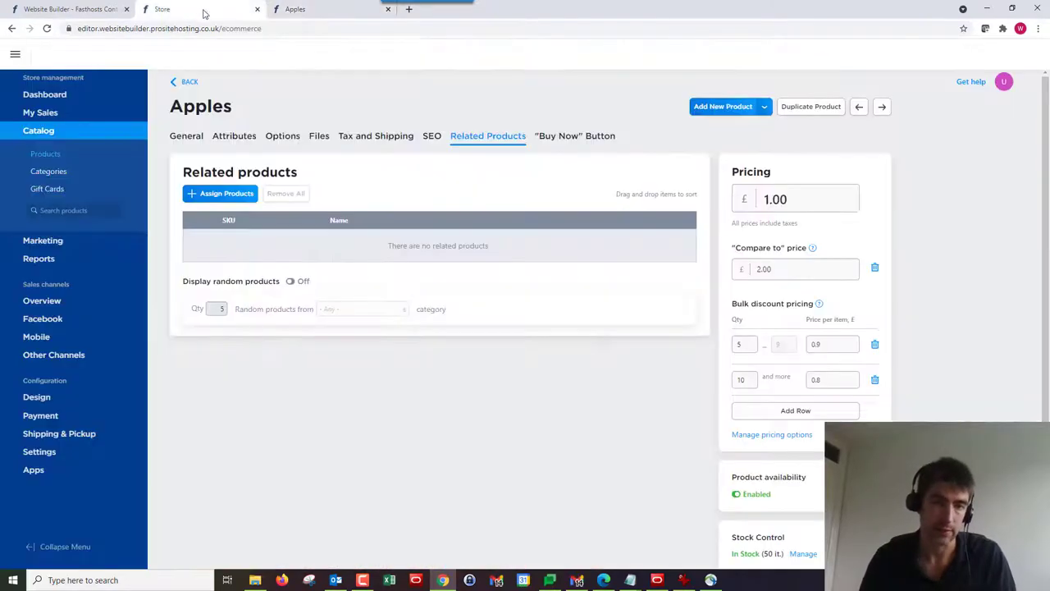
pyautogui.click(220, 196)
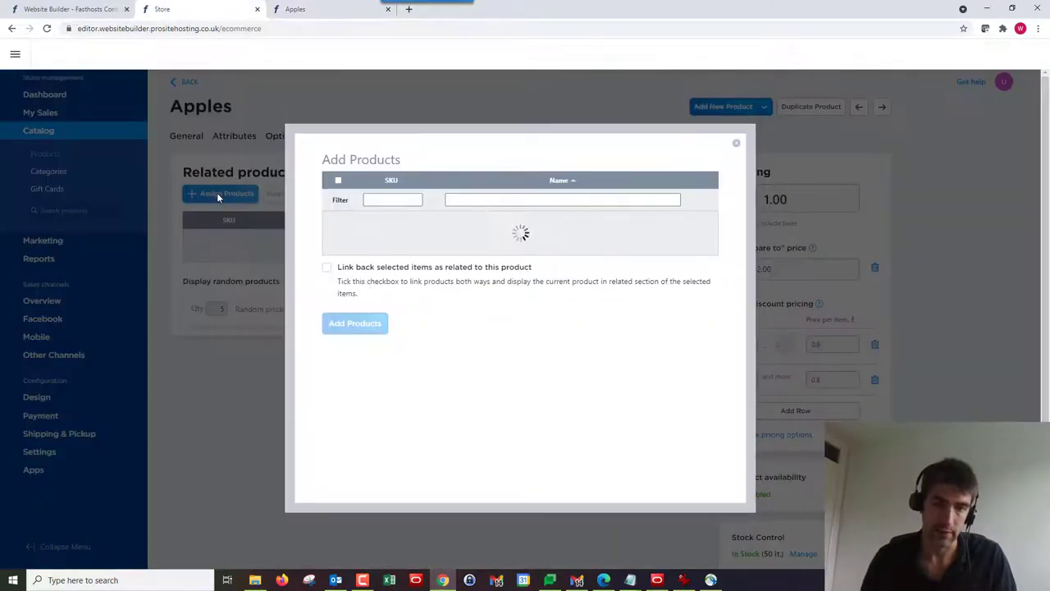
pyautogui.scroll(-5, 488, 259)
pyautogui.scroll(4, 480, 269)
pyautogui.scroll(1, 480, 269)
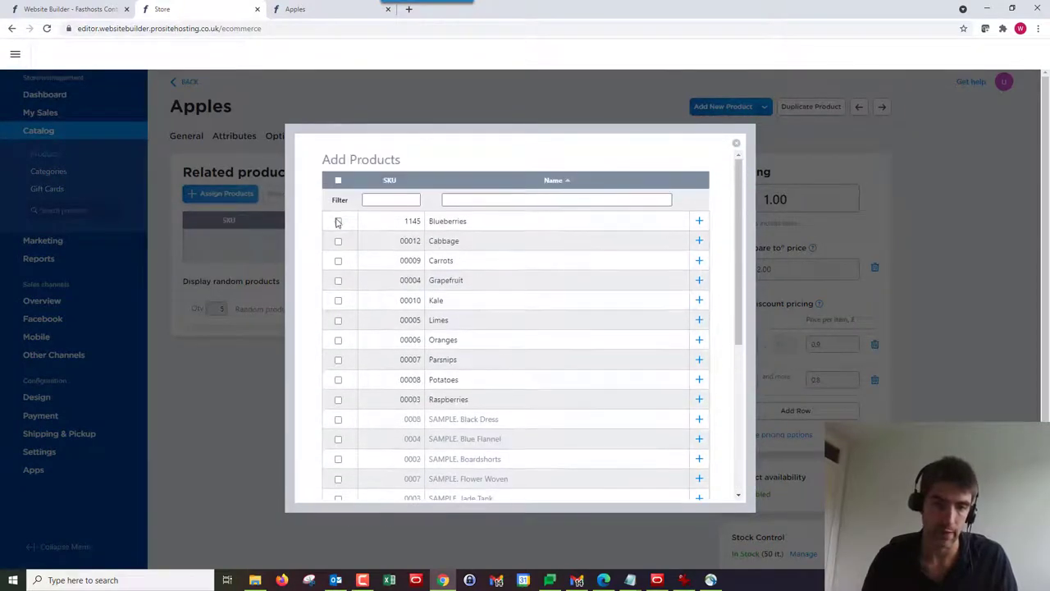
pyautogui.click(338, 222)
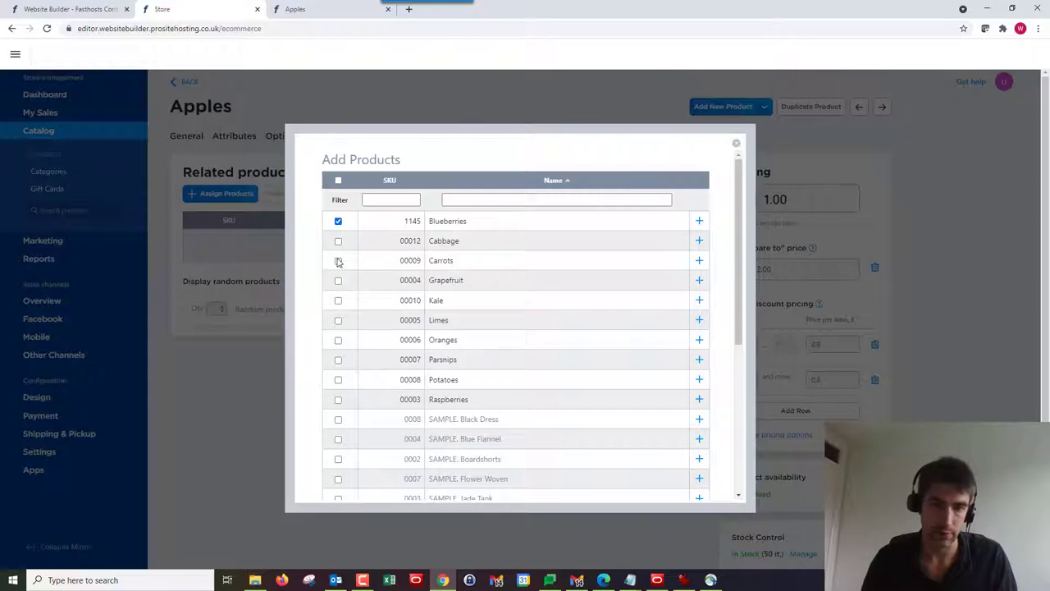
pyautogui.click(338, 320)
pyautogui.scroll(-5, 587, 304)
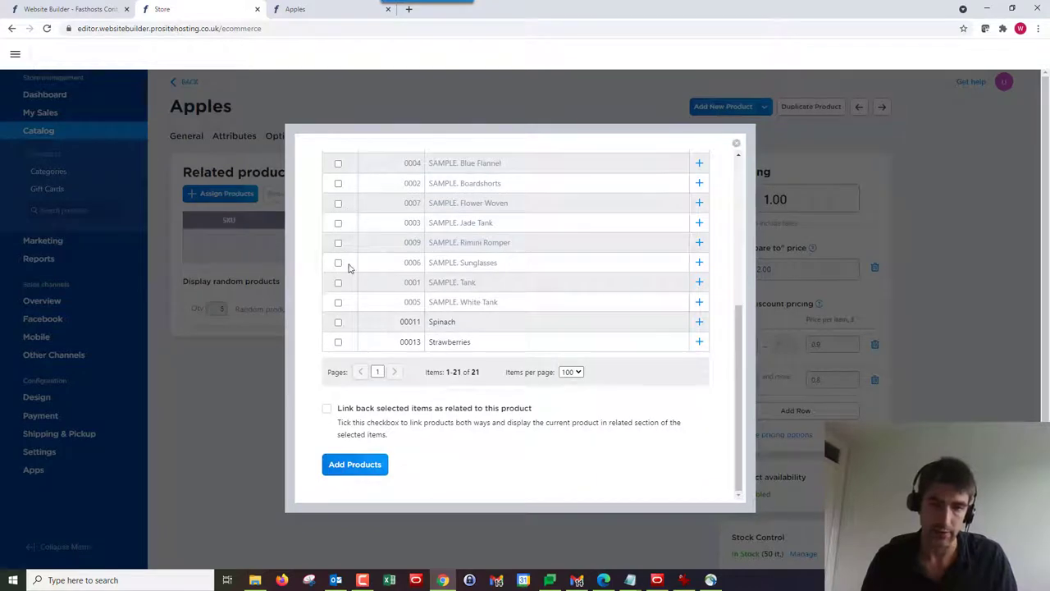
pyautogui.scroll(2, 645, 241)
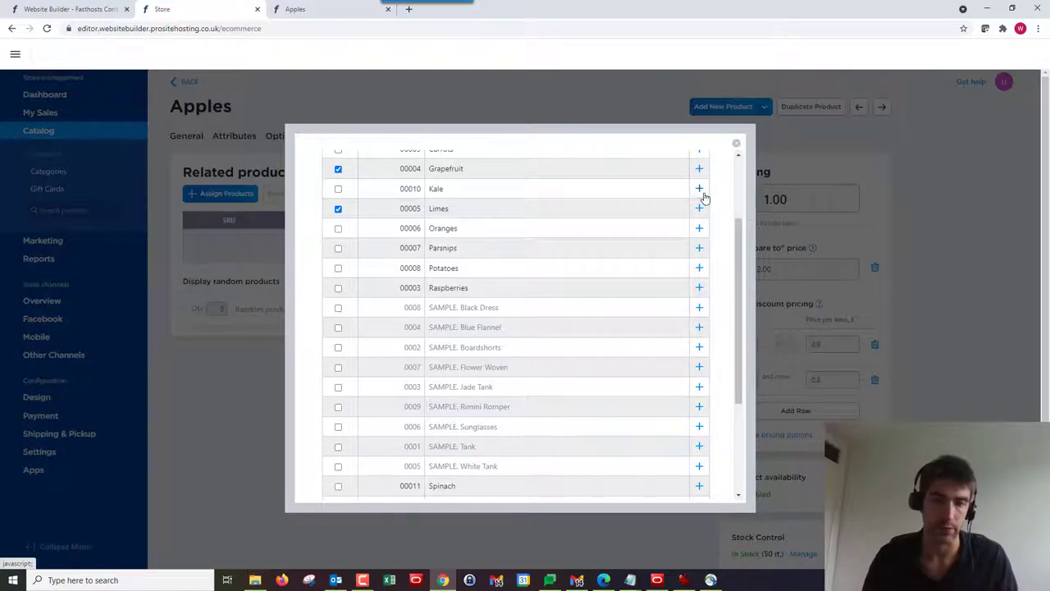
pyautogui.scroll(1, 445, 234)
pyautogui.scroll(-2, 403, 216)
pyautogui.scroll(2, 364, 203)
pyautogui.scroll(-3, 375, 271)
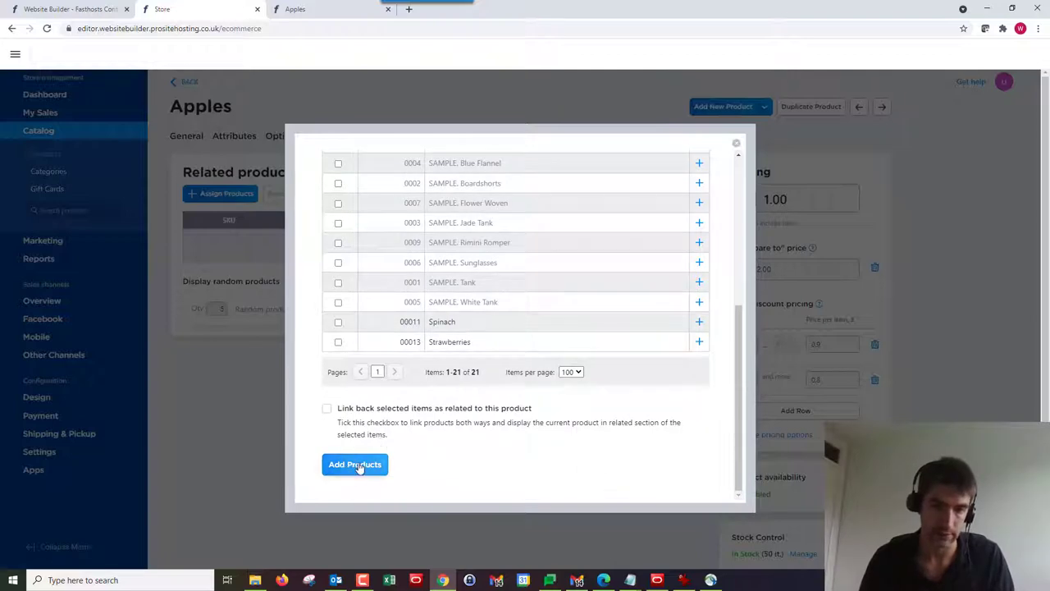
pyautogui.click(359, 466)
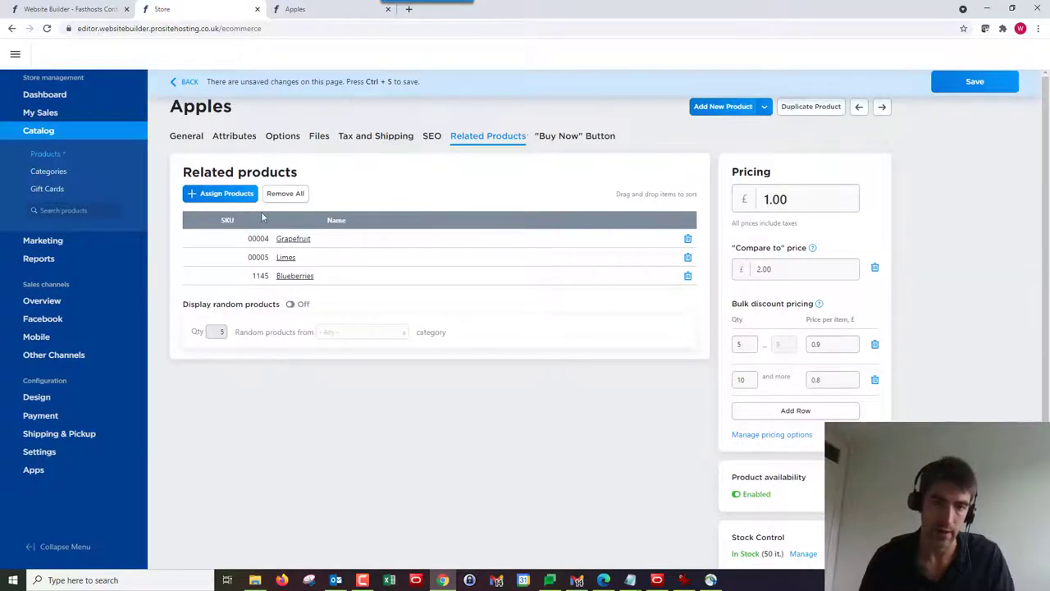
# - Assign Oranges and Raspberries as further related products of Apples and save the product
pyautogui.click(221, 194)
pyautogui.scroll(-5, 369, 320)
pyautogui.scroll(-3, 377, 328)
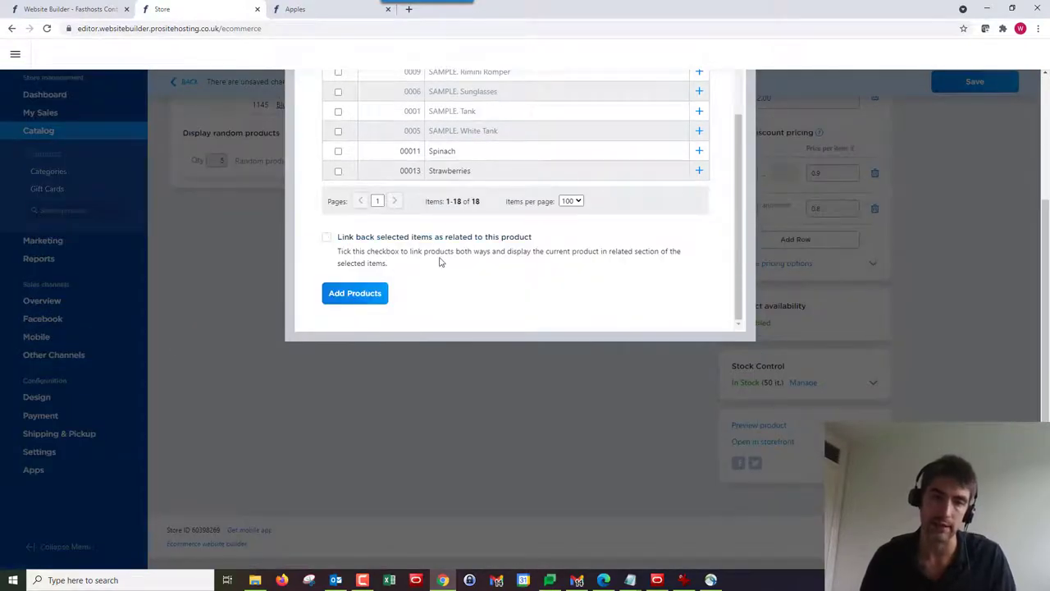
pyautogui.scroll(3, 469, 264)
pyautogui.scroll(-3, 464, 271)
pyautogui.scroll(8, 367, 249)
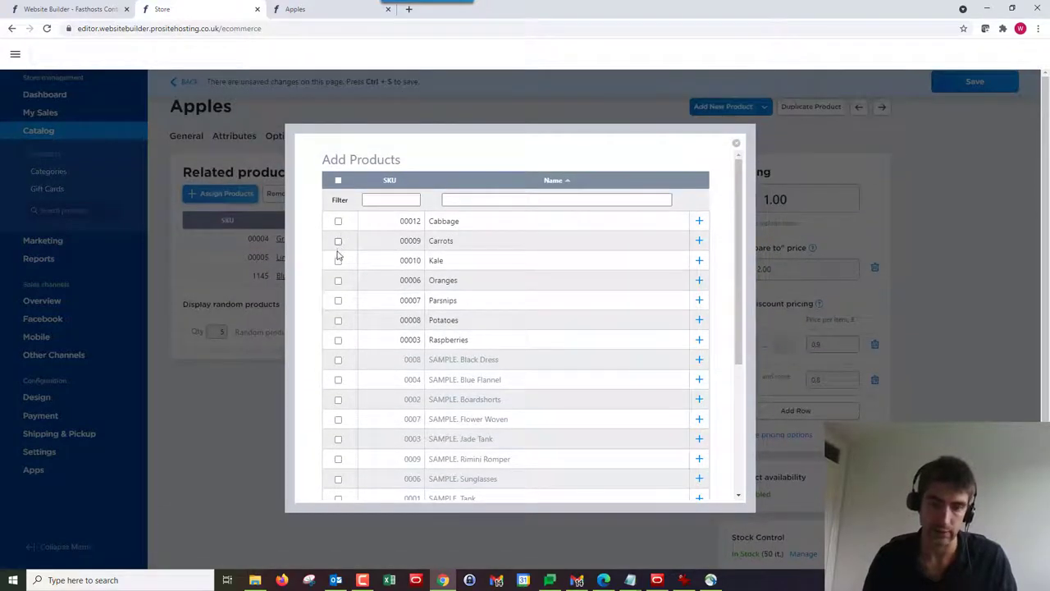
pyautogui.click(337, 281)
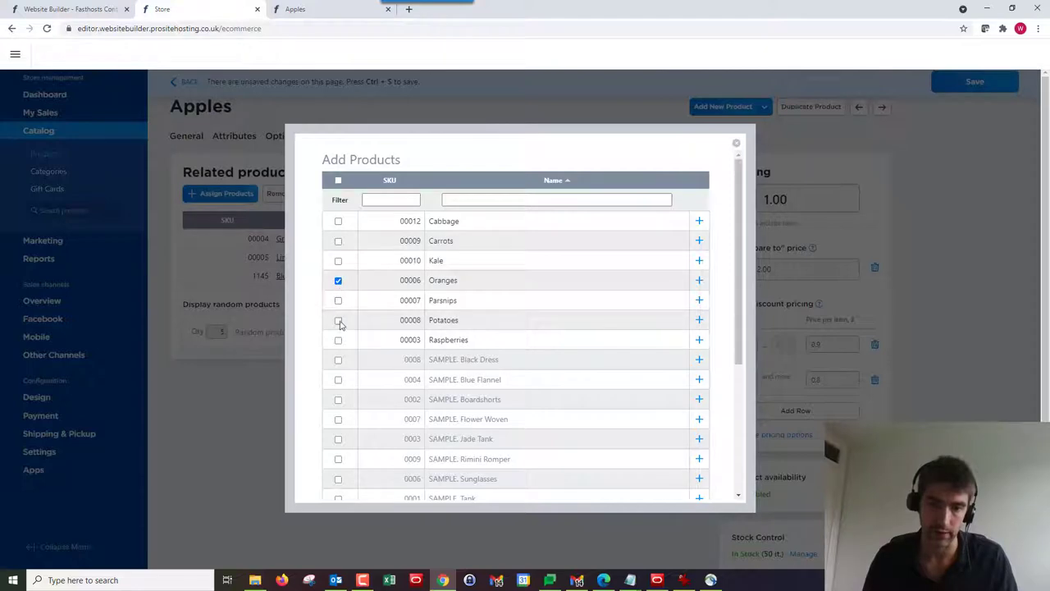
pyautogui.click(337, 340)
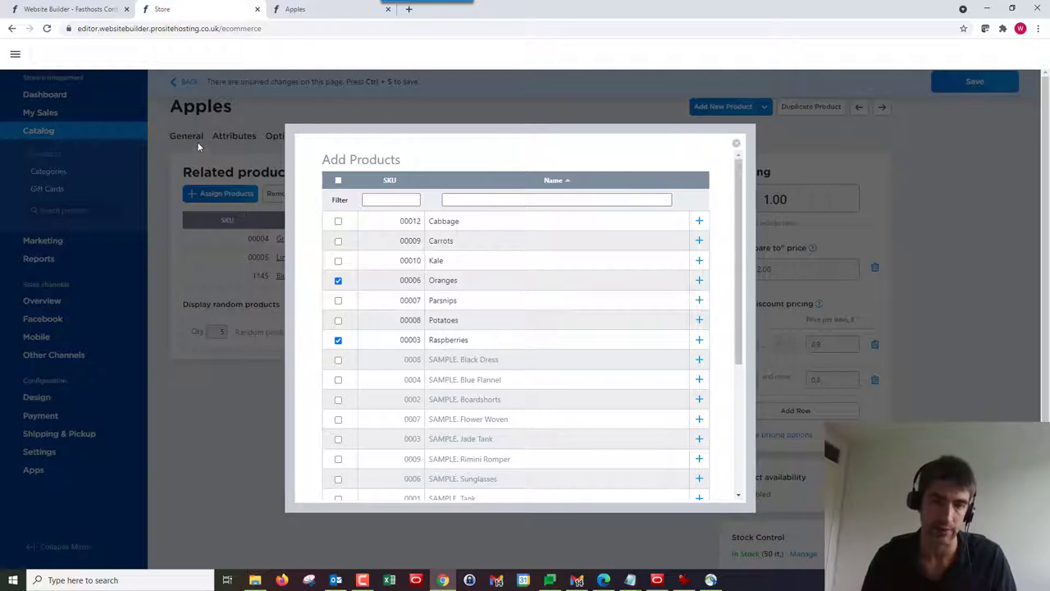
pyautogui.scroll(-6, 644, 200)
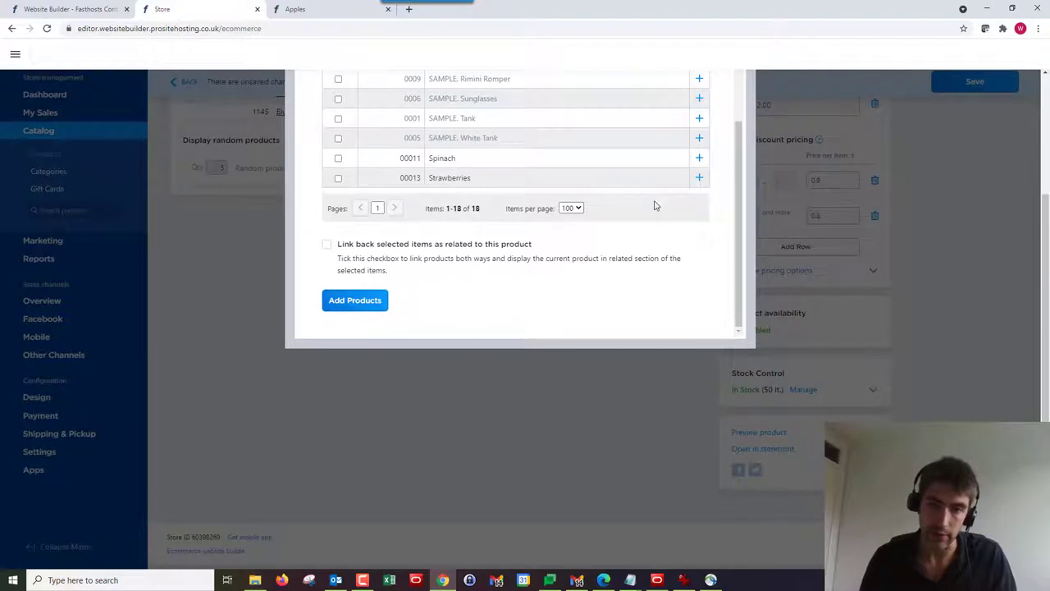
pyautogui.click(349, 301)
pyautogui.scroll(2, 352, 283)
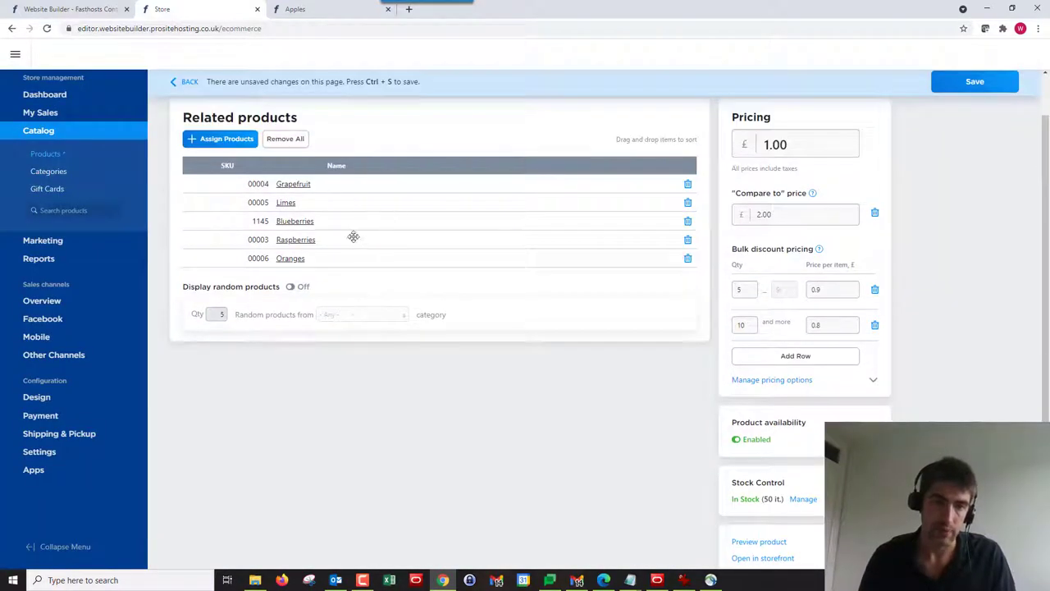
pyautogui.click(974, 83)
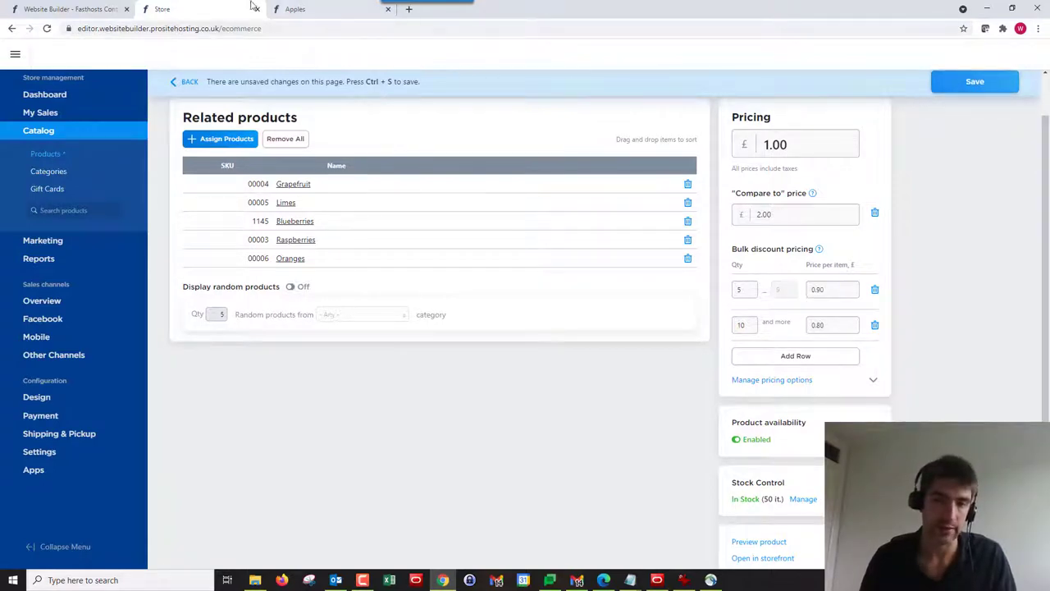
# - Reload the Apples page on the live storefront and check the product suggestions below the images
pyautogui.click(316, 10)
pyautogui.scroll(-5, 155, 196)
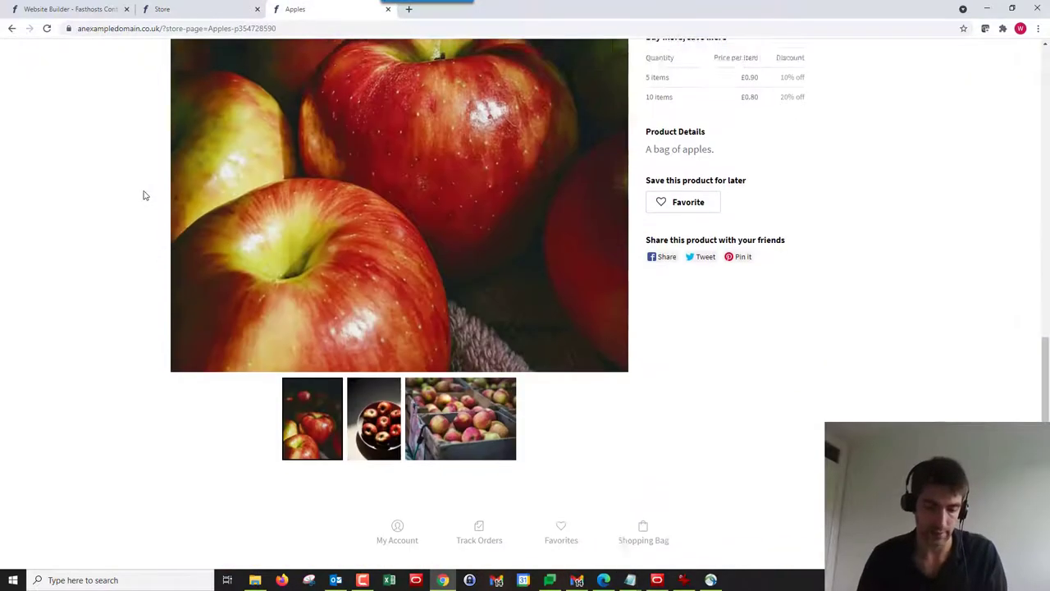
pyautogui.press('F5')
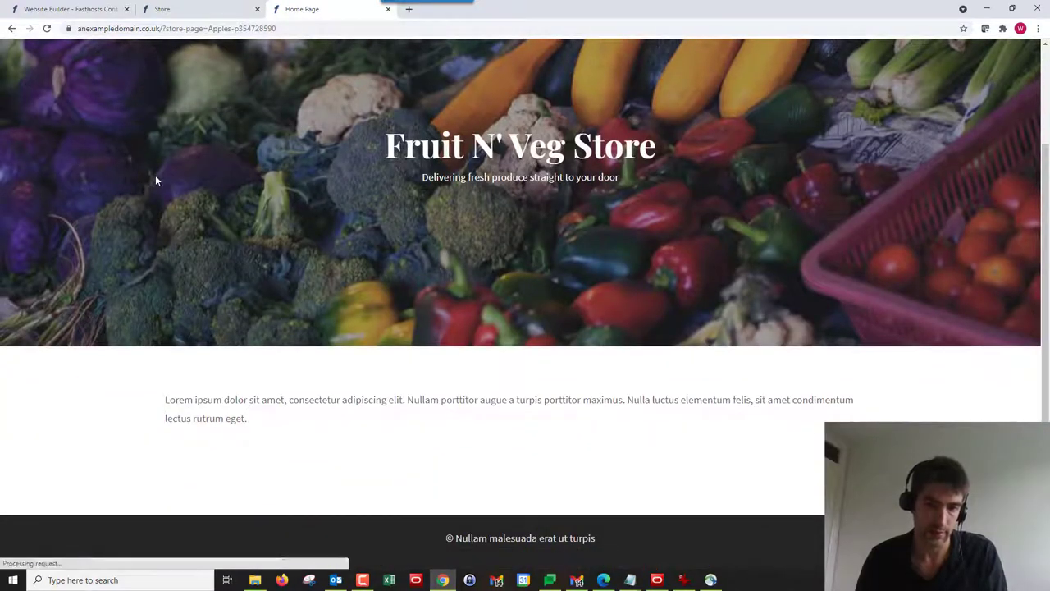
pyautogui.scroll(-3, 125, 203)
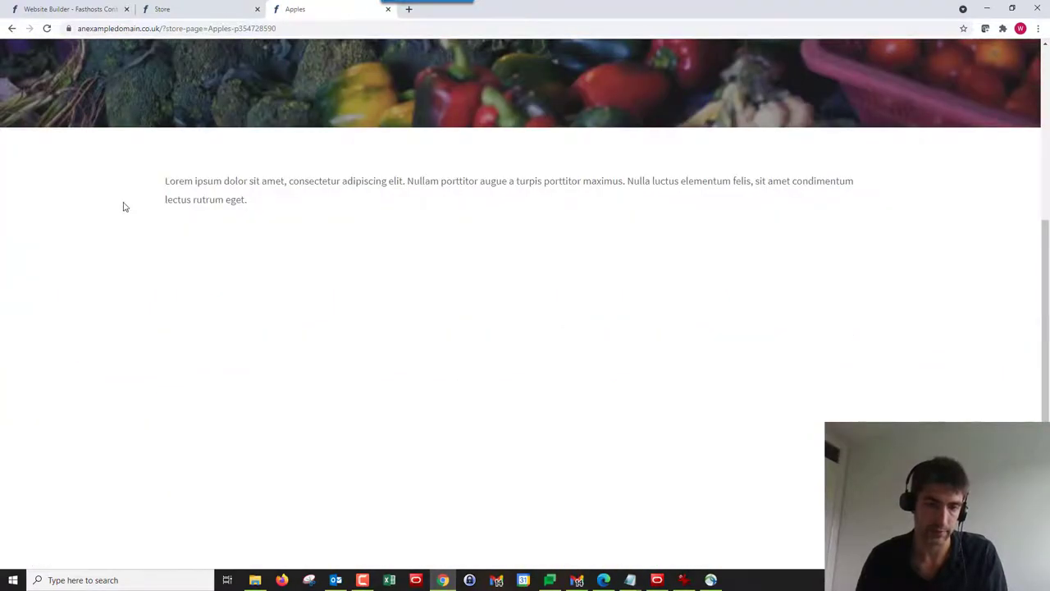
pyautogui.scroll(-3, 124, 207)
pyautogui.scroll(-5, 125, 207)
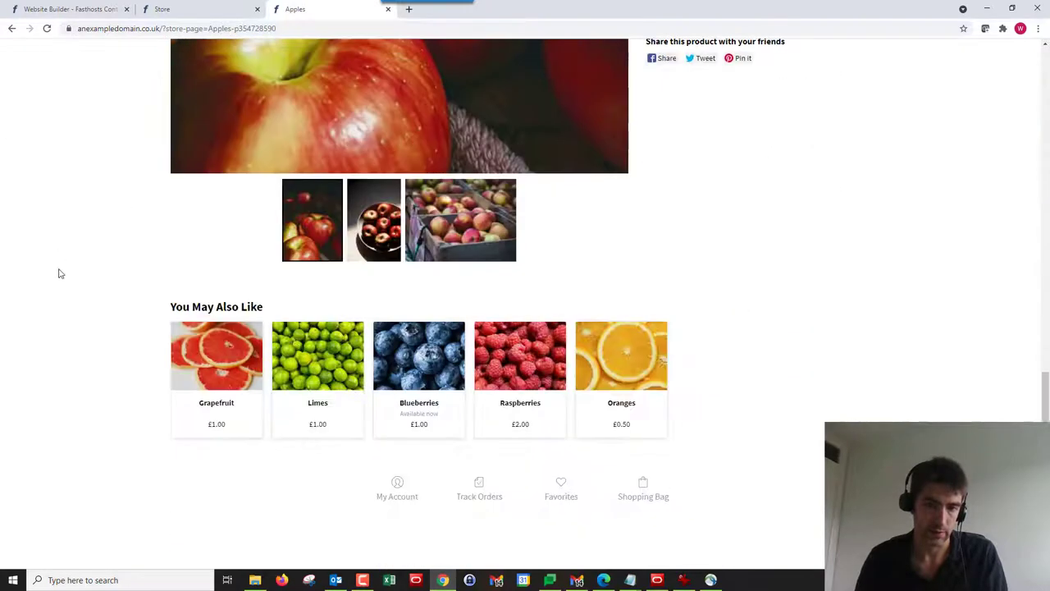
# - Add one Apples item in size M to the shopping bag
pyautogui.scroll(7, 605, 358)
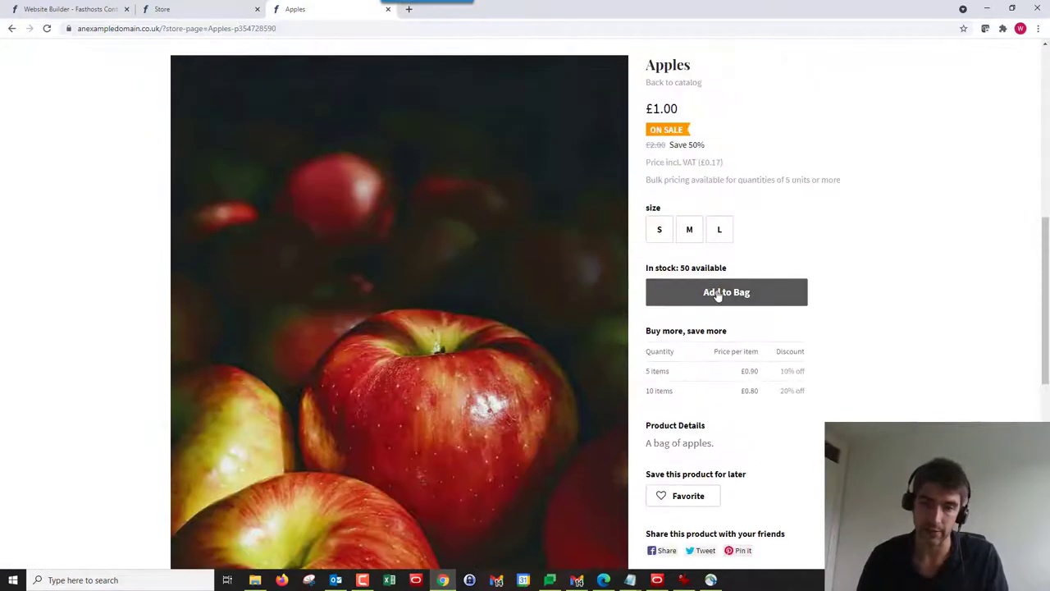
pyautogui.click(718, 294)
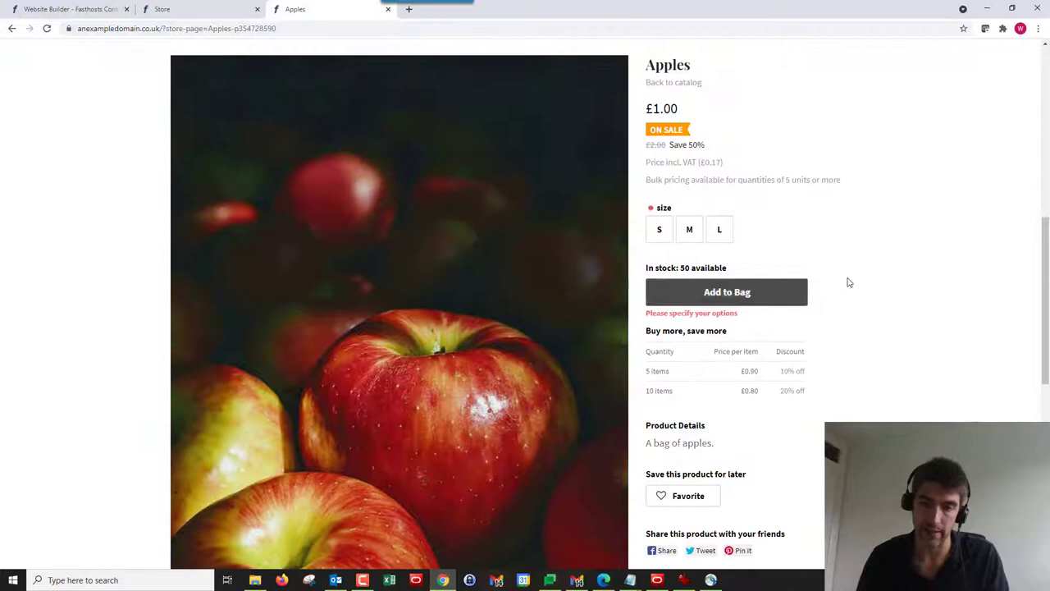
pyautogui.click(691, 230)
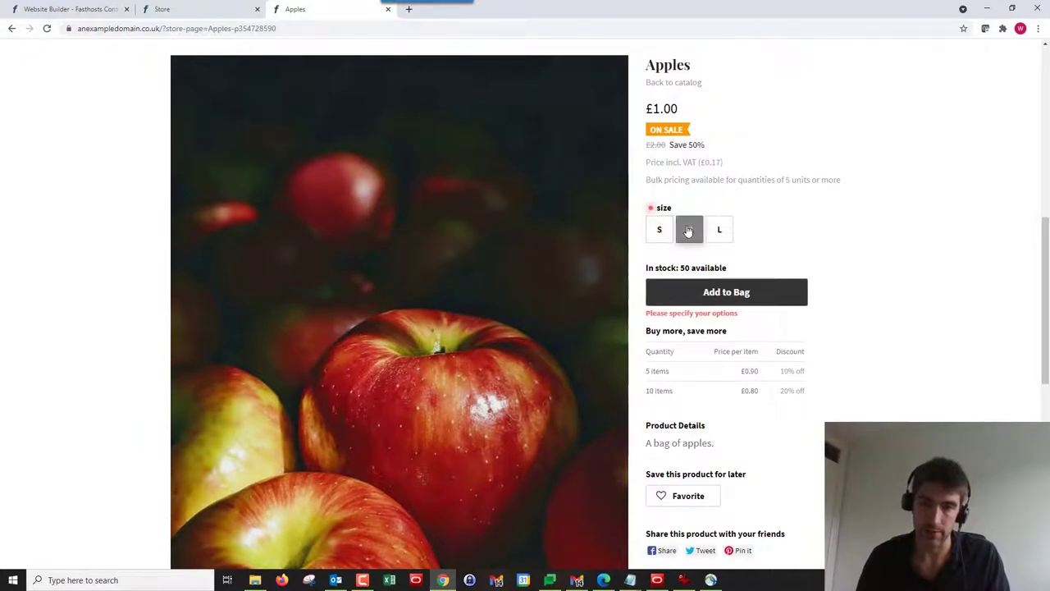
pyautogui.click(754, 295)
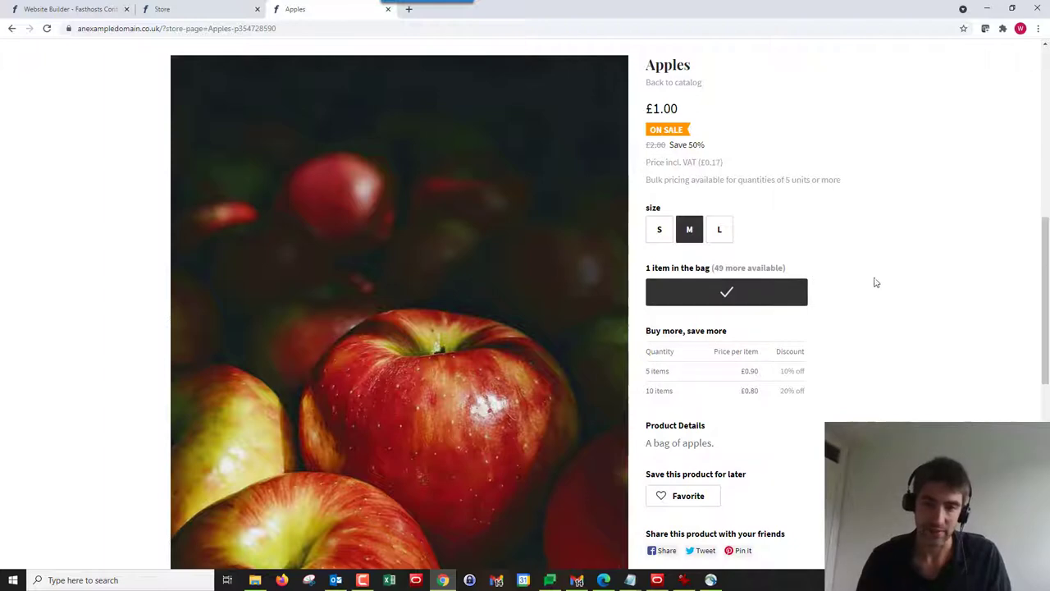
# - Open the shopping cart and examine the related product suggestions shown with the checkout
pyautogui.scroll(-3, 875, 284)
pyautogui.click(723, 164)
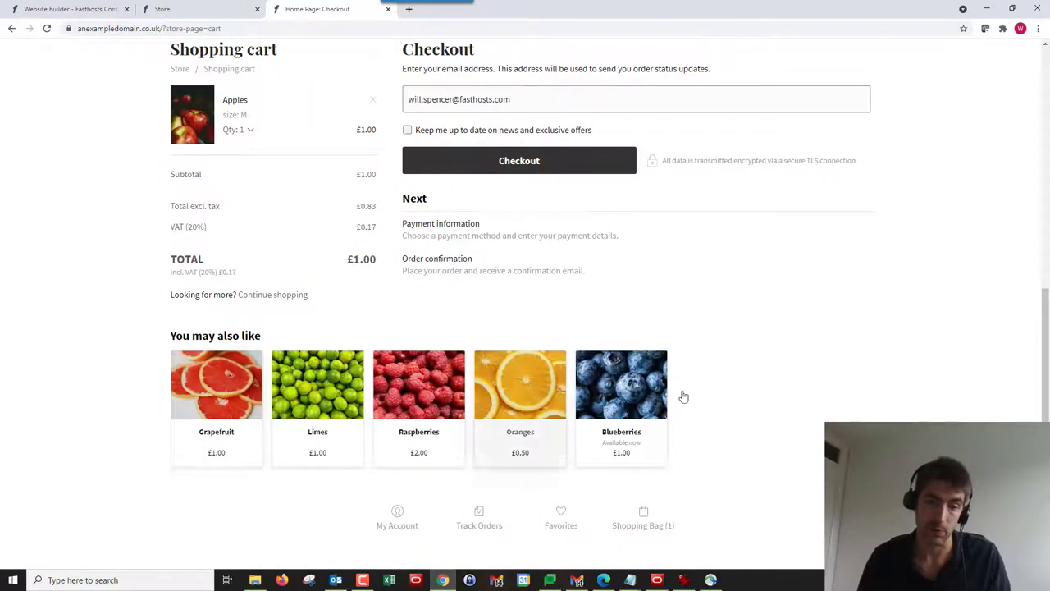
pyautogui.scroll(2, 174, 279)
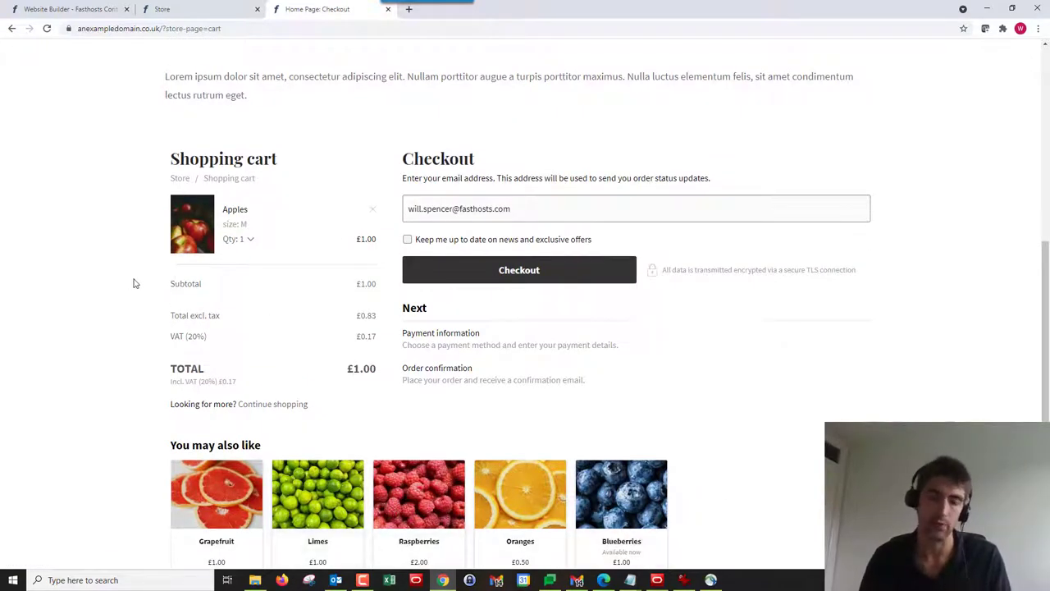
pyautogui.scroll(-1, 275, 309)
pyautogui.scroll(6, 279, 316)
pyautogui.scroll(-4, 218, 90)
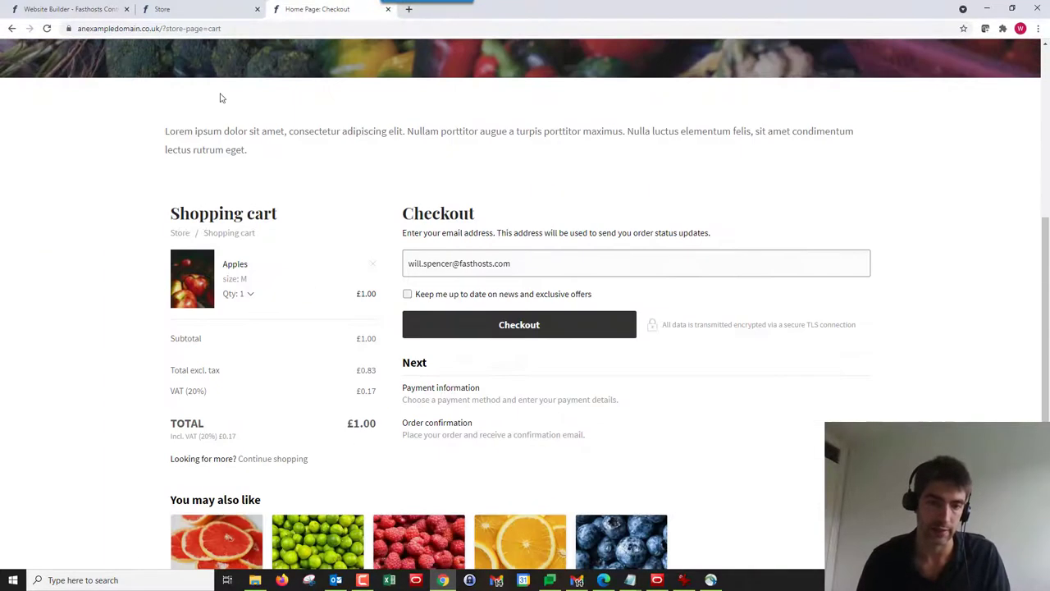
# - Remove Blueberries, Raspberries and Oranges from the related products of Apples in the store editor and save the product
pyautogui.click(220, 13)
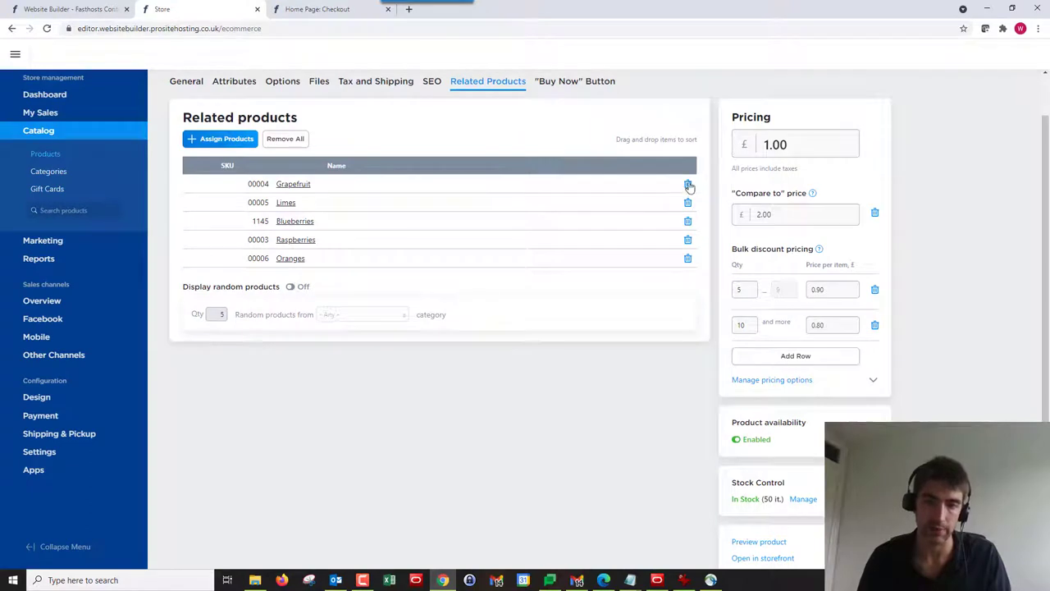
pyautogui.click(687, 221)
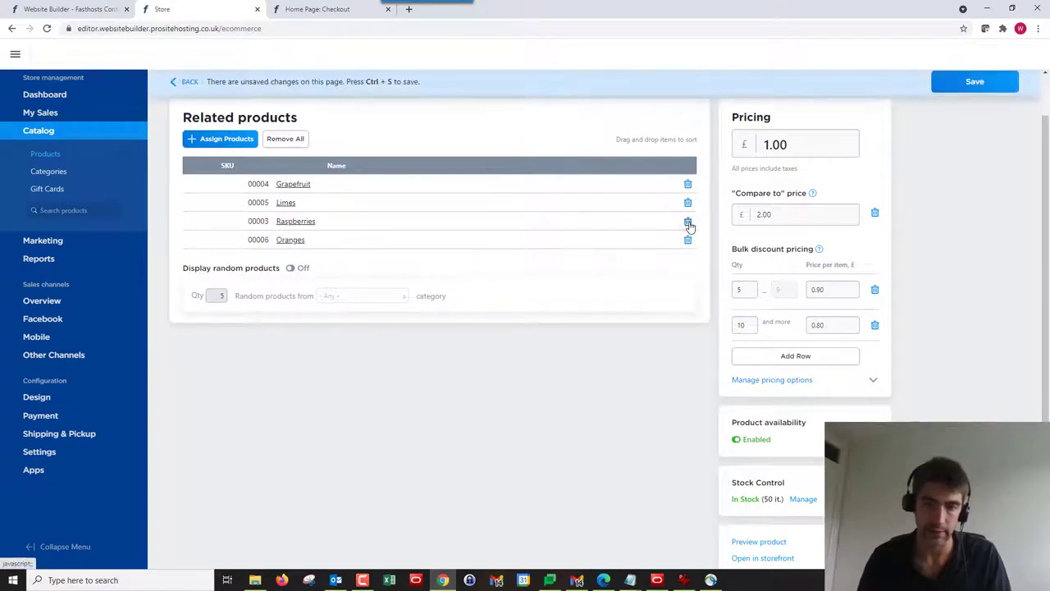
pyautogui.click(688, 222)
pyautogui.click(688, 222)
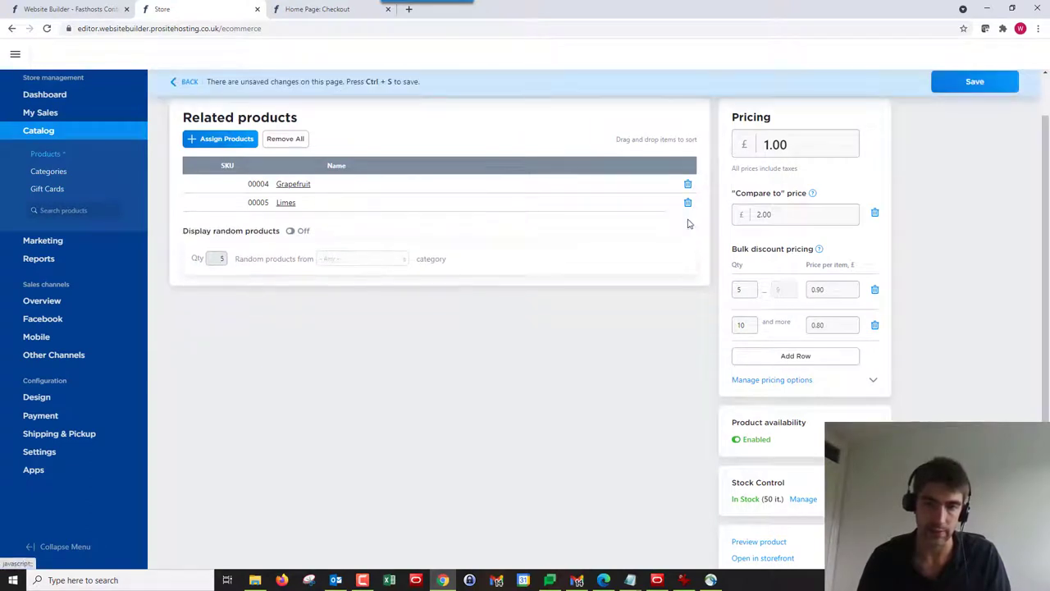
pyautogui.click(973, 82)
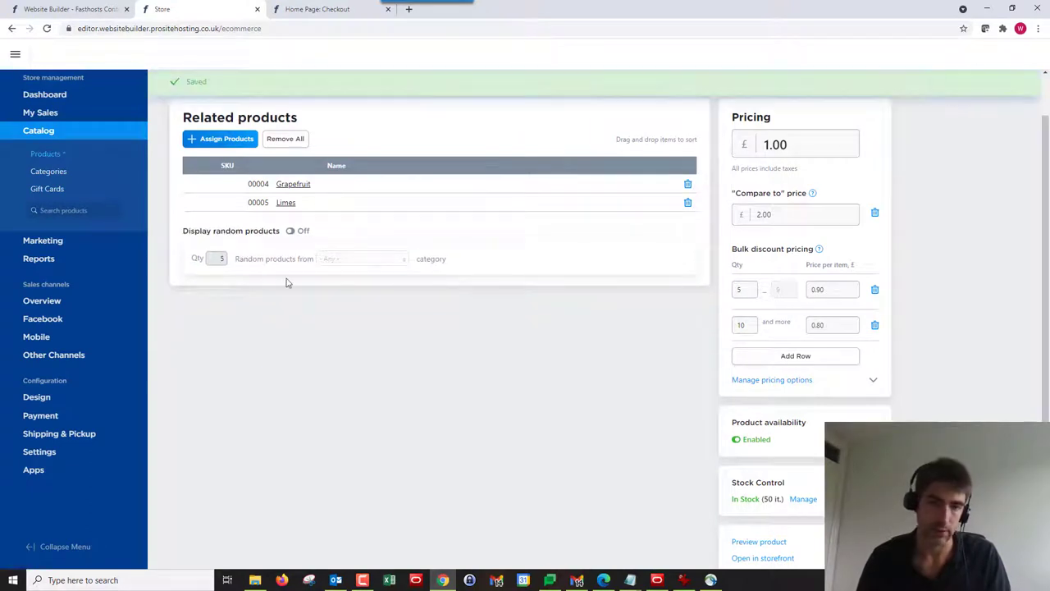
# - Turn on the display of random related products, restrict them to the Vegetables category and save the product
pyautogui.click(297, 232)
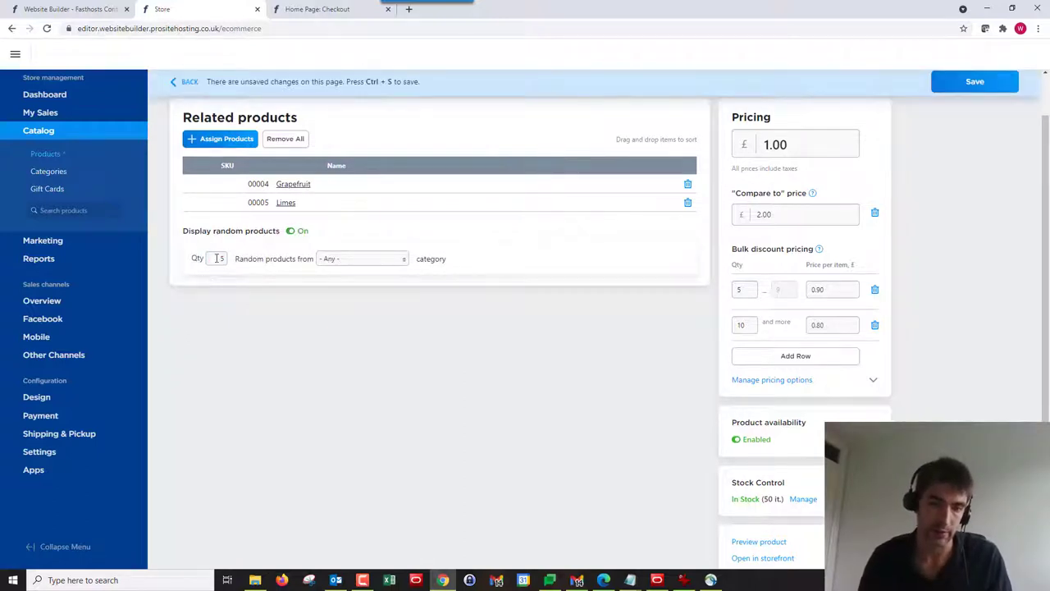
pyautogui.click(368, 262)
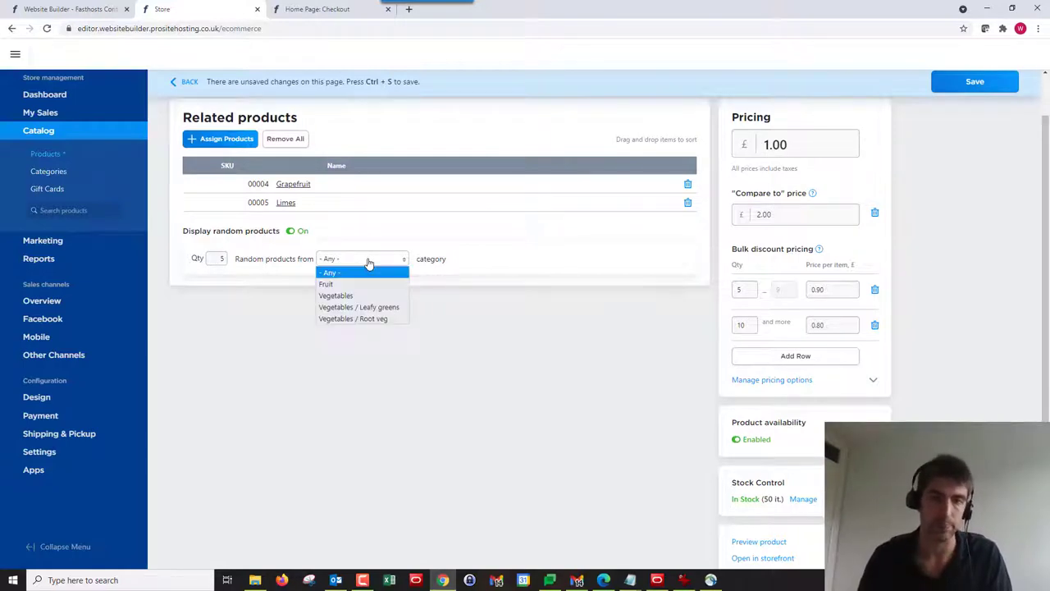
pyautogui.click(346, 301)
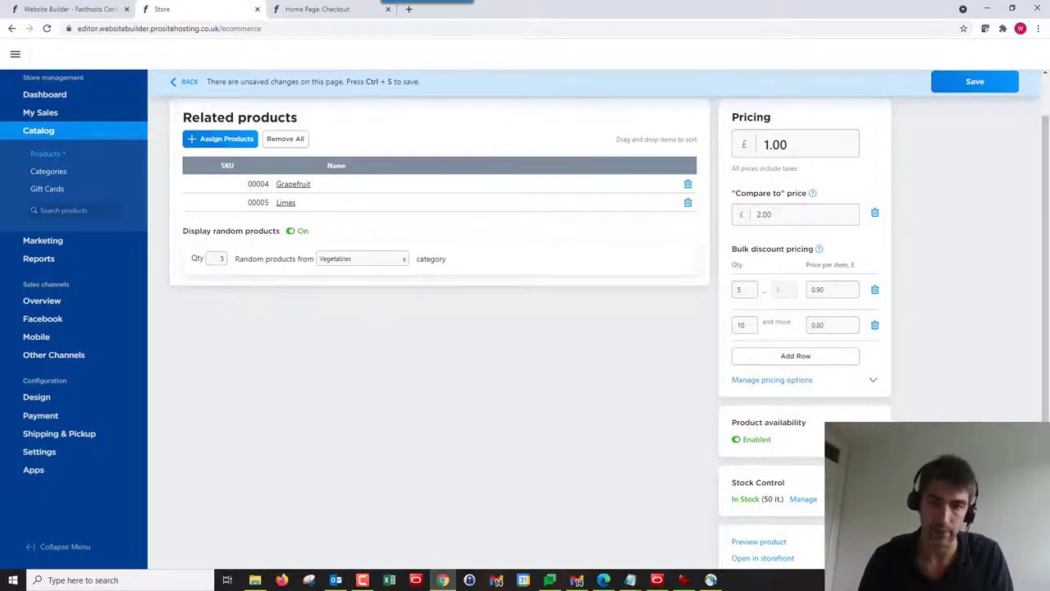
pyautogui.click(984, 82)
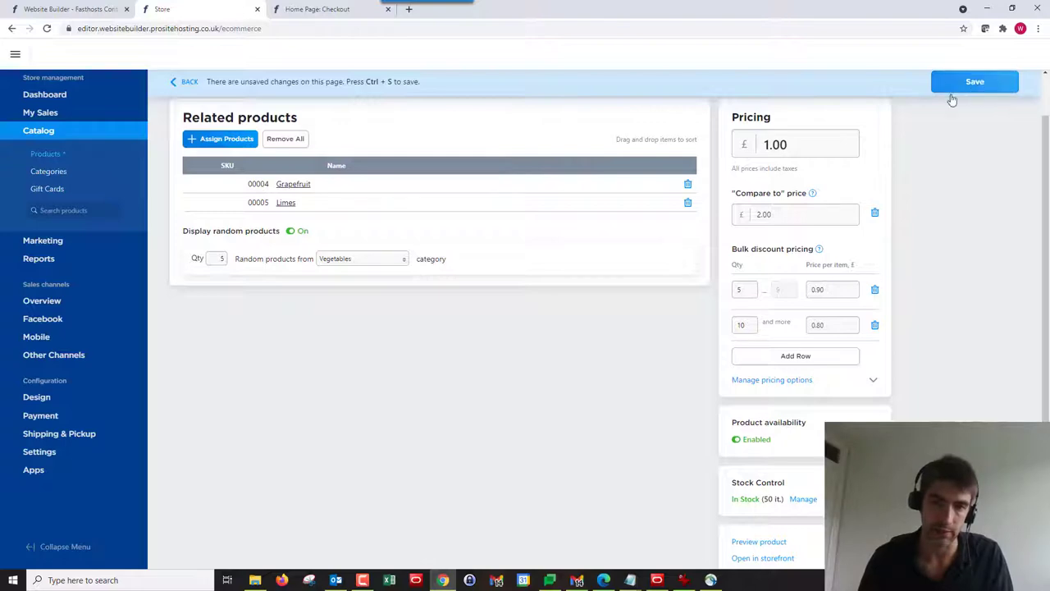
# - Open the Apples product page from the storefront cart and check the suggestions under You May Also Like
pyautogui.click(316, 9)
pyautogui.scroll(-2, 118, 260)
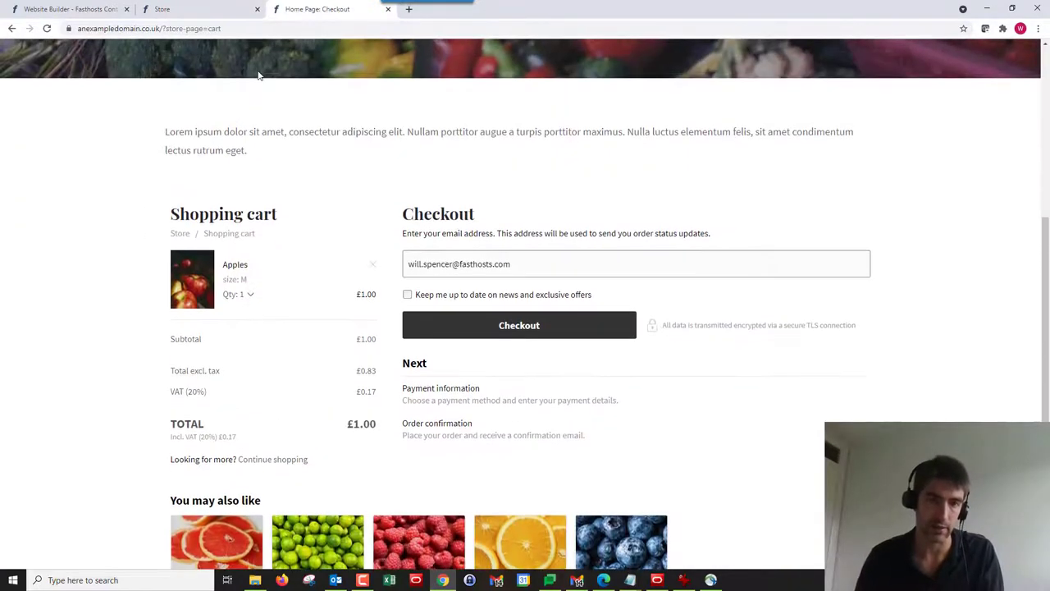
pyautogui.scroll(4, 117, 258)
pyautogui.scroll(-3, 304, 178)
pyautogui.click(240, 215)
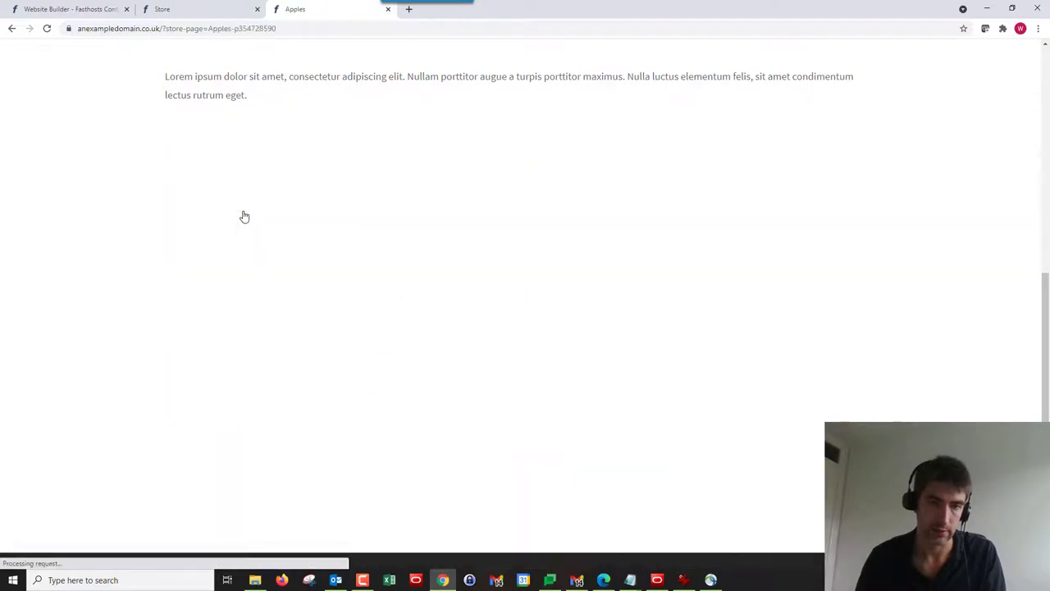
pyautogui.scroll(-4, 148, 210)
pyautogui.scroll(-4, 137, 208)
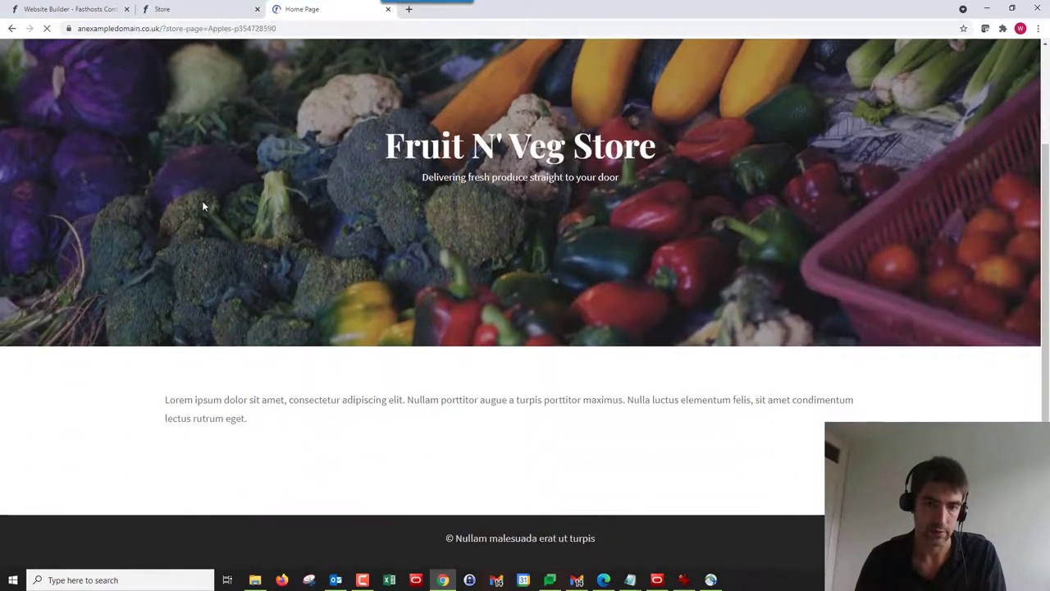
pyautogui.click(209, 9)
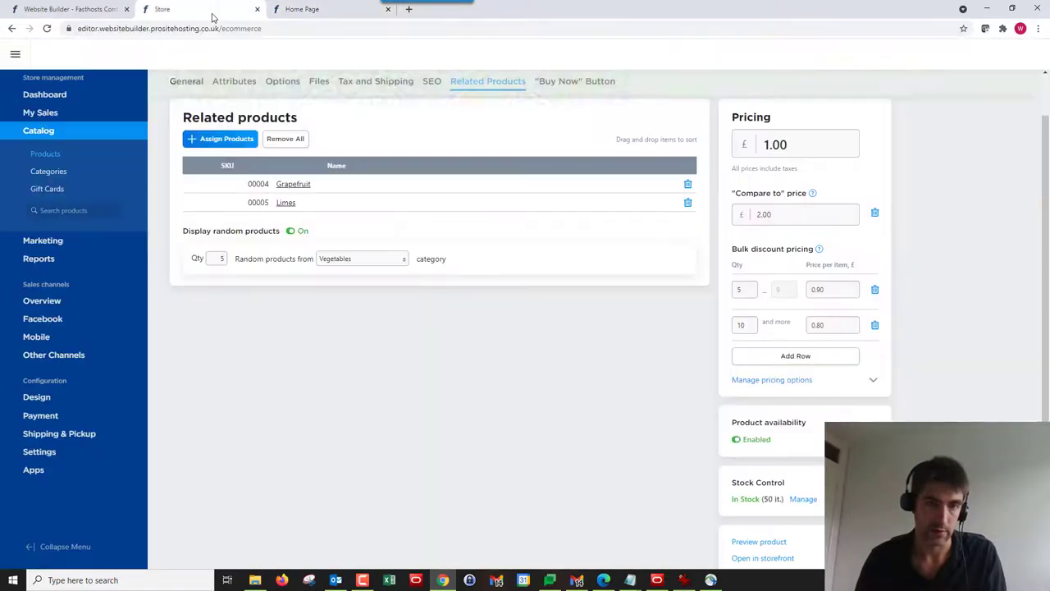
pyautogui.click(305, 8)
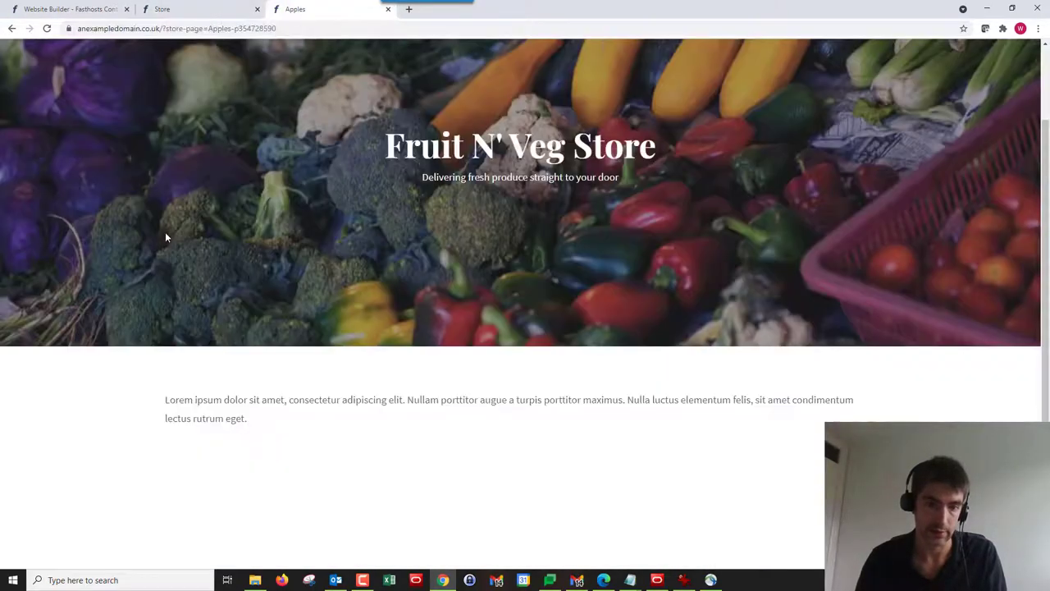
pyautogui.scroll(-5, 148, 235)
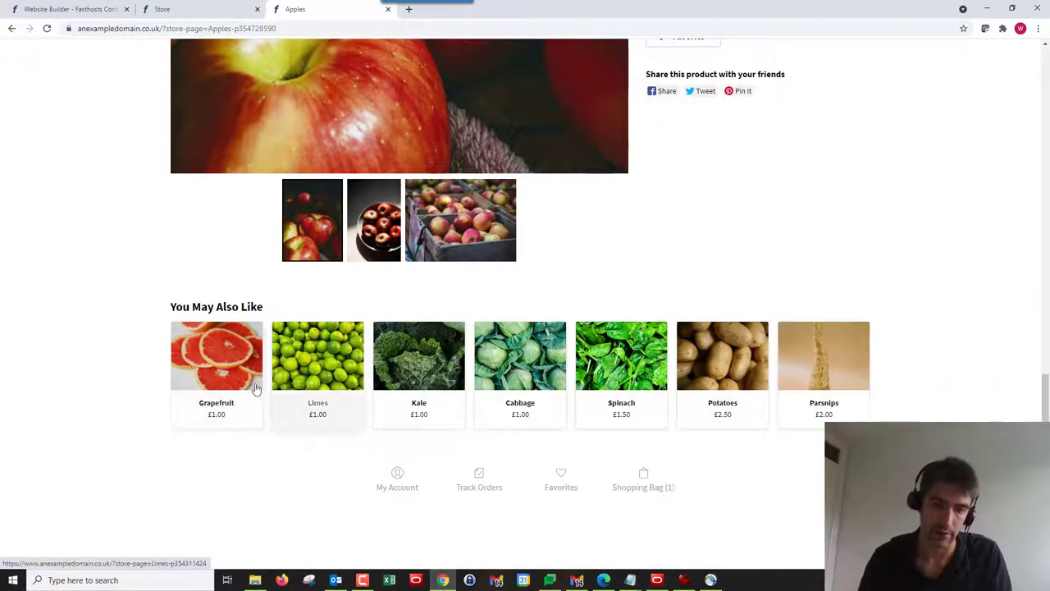
# - Compare the related product settings of Apples in the store editor with the suggestions on its storefront page
pyautogui.click(201, 10)
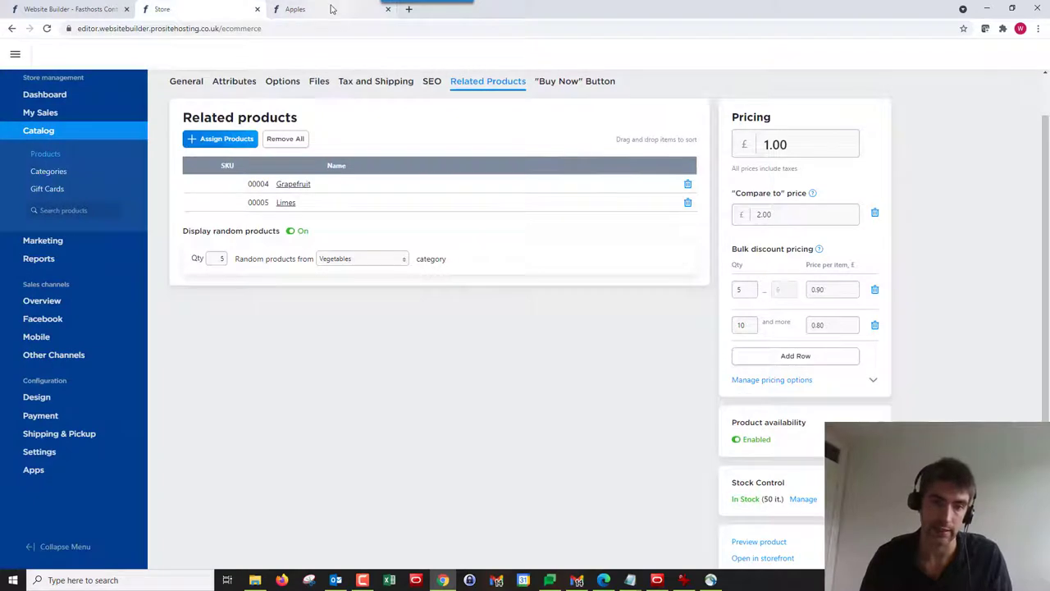
pyautogui.click(332, 9)
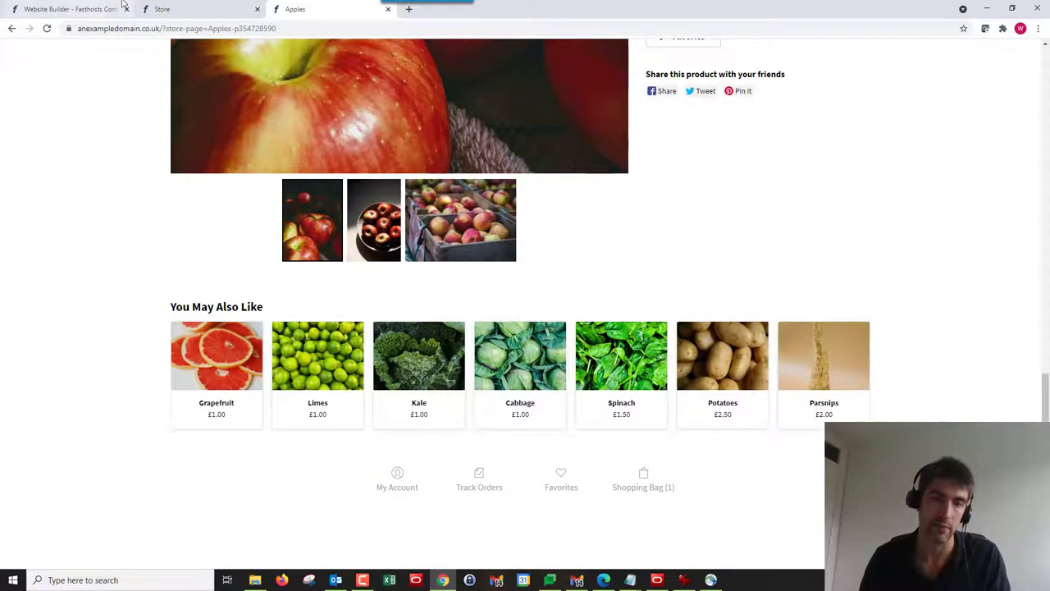
pyautogui.click(176, 8)
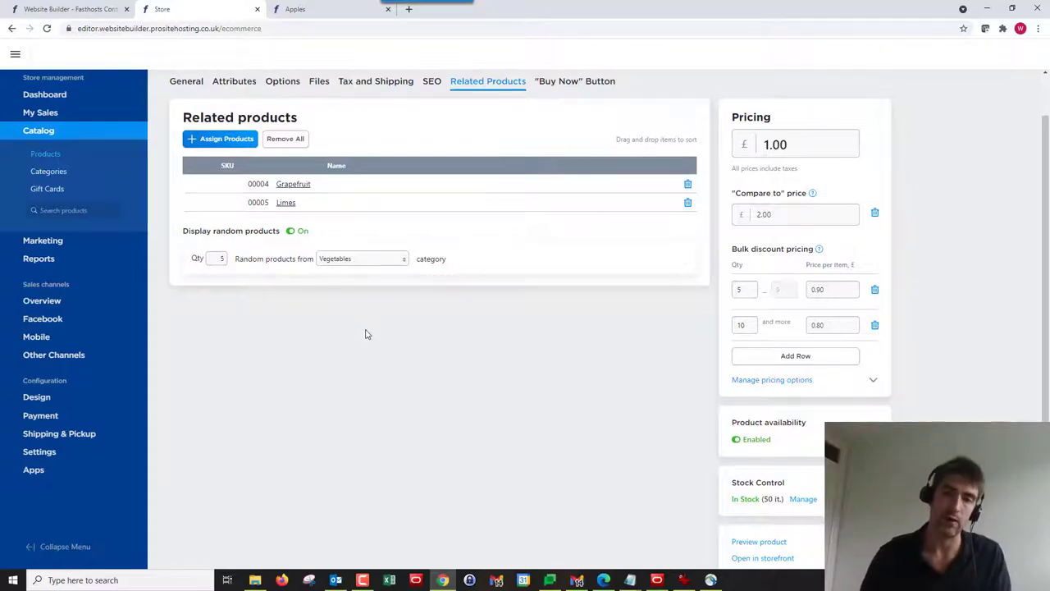
pyautogui.click(303, 9)
pyautogui.scroll(3, 615, 205)
pyautogui.scroll(-3, 356, 61)
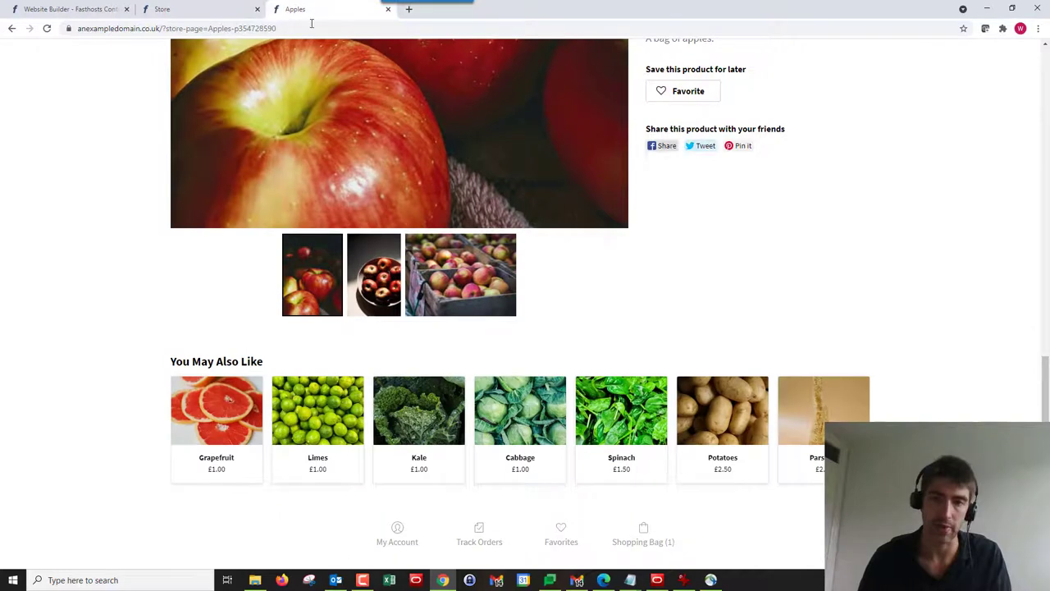
# - Open the store's general Cart & Checkout settings and review the related products options for the product details and cart pages
pyautogui.click(197, 11)
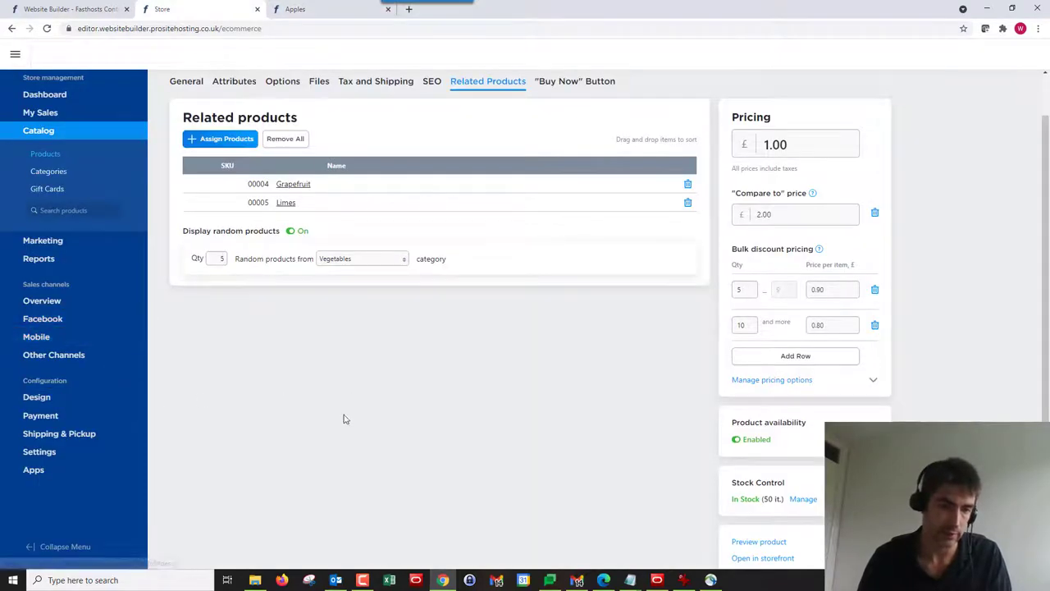
pyautogui.click(54, 453)
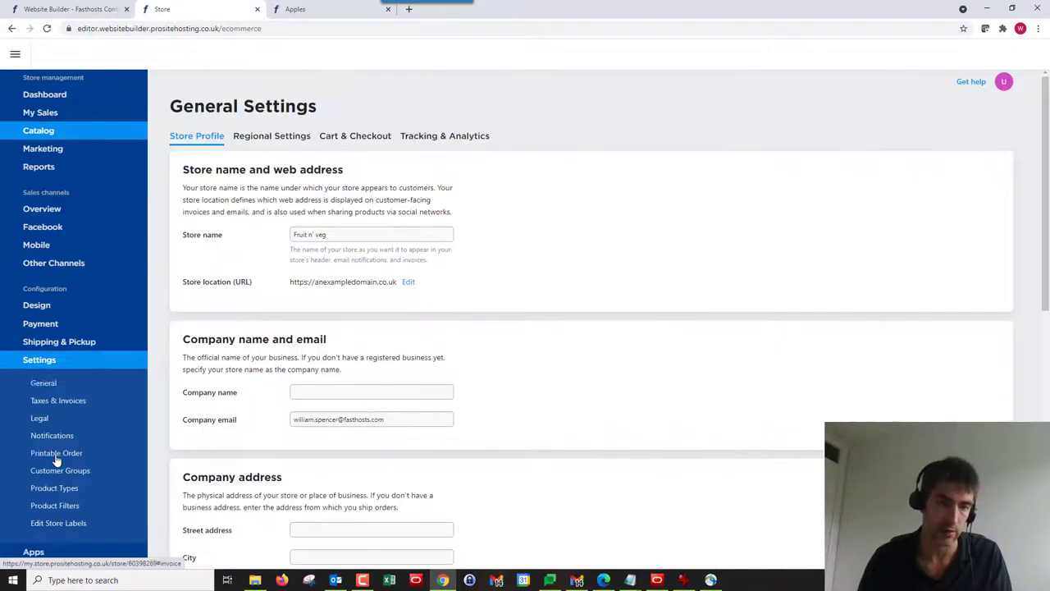
pyautogui.click(355, 136)
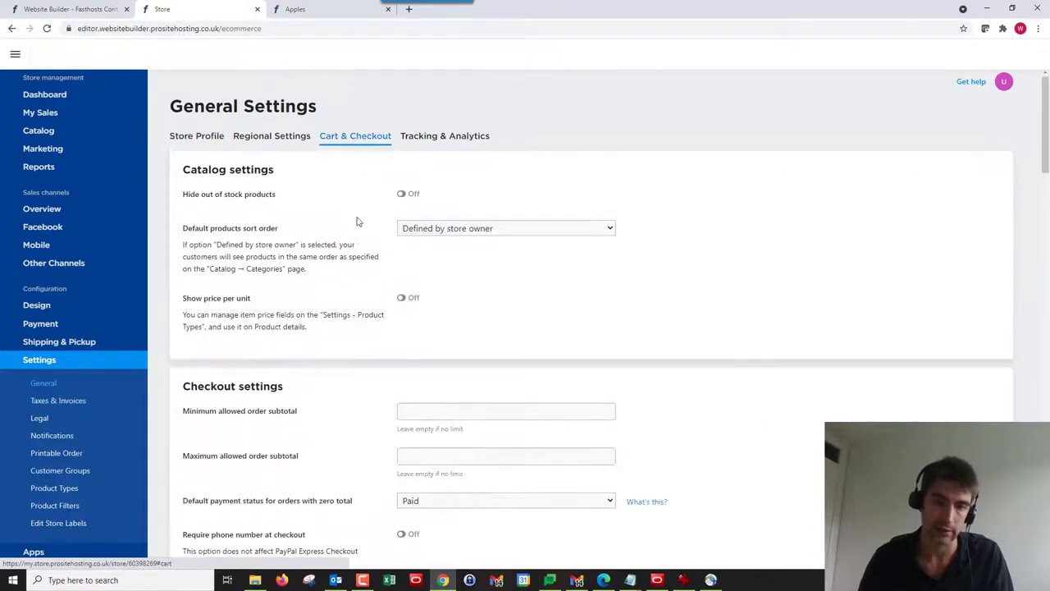
pyautogui.scroll(-10, 399, 249)
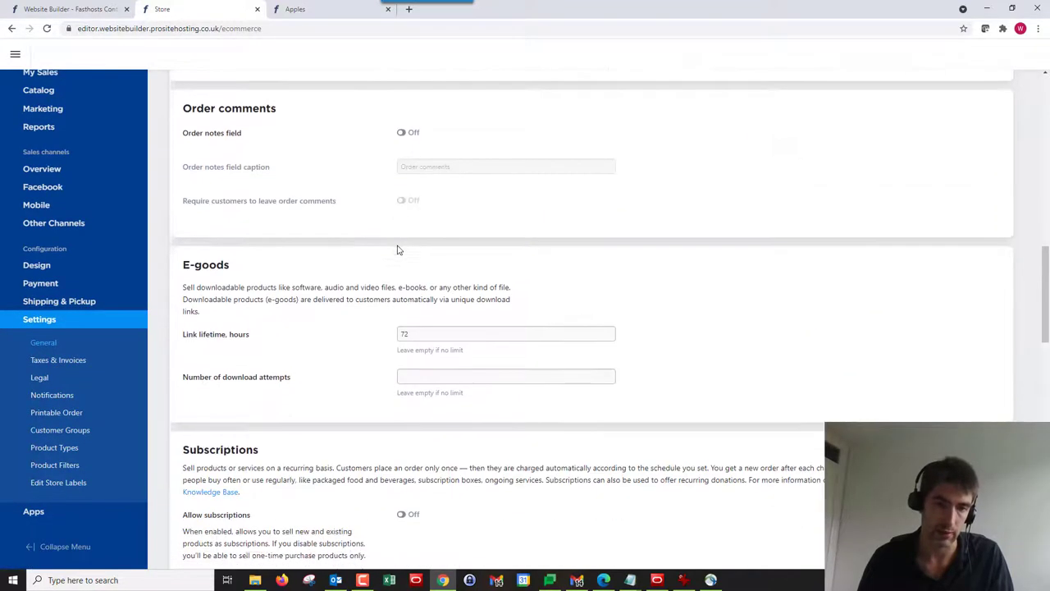
pyautogui.scroll(-7, 400, 249)
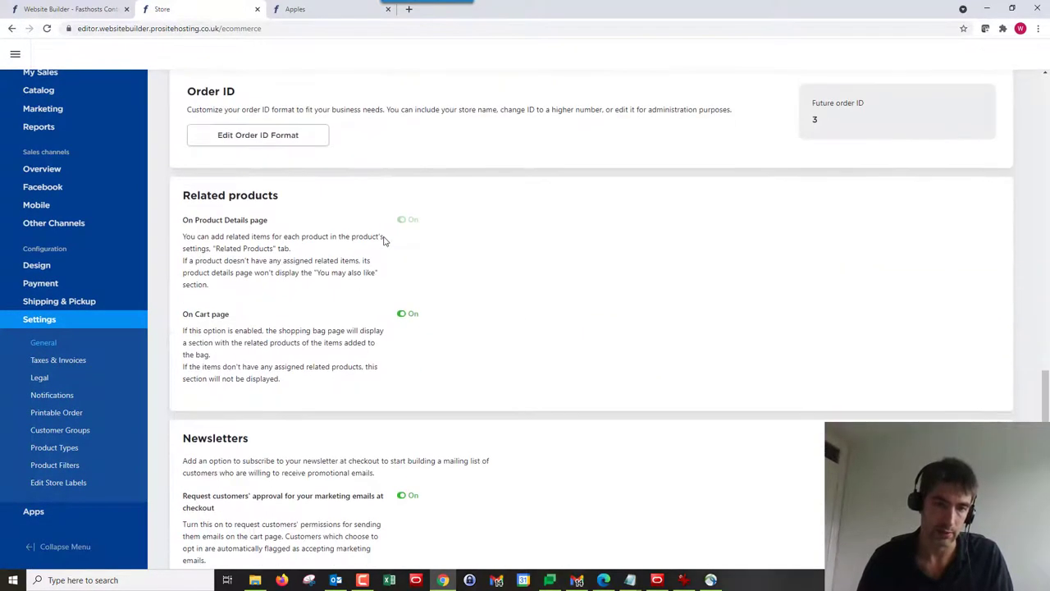
pyautogui.scroll(-1, 384, 239)
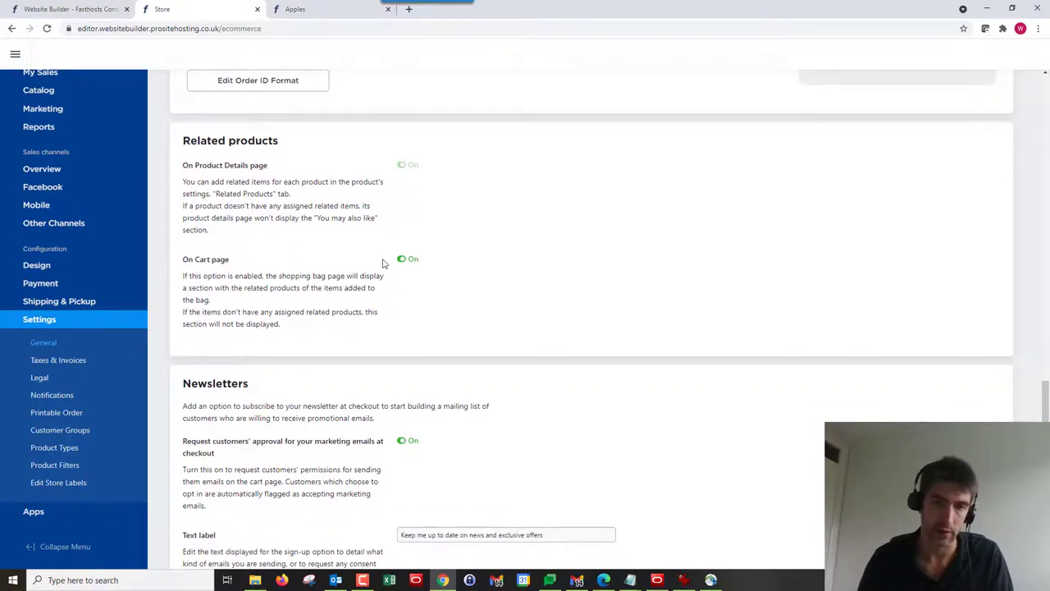